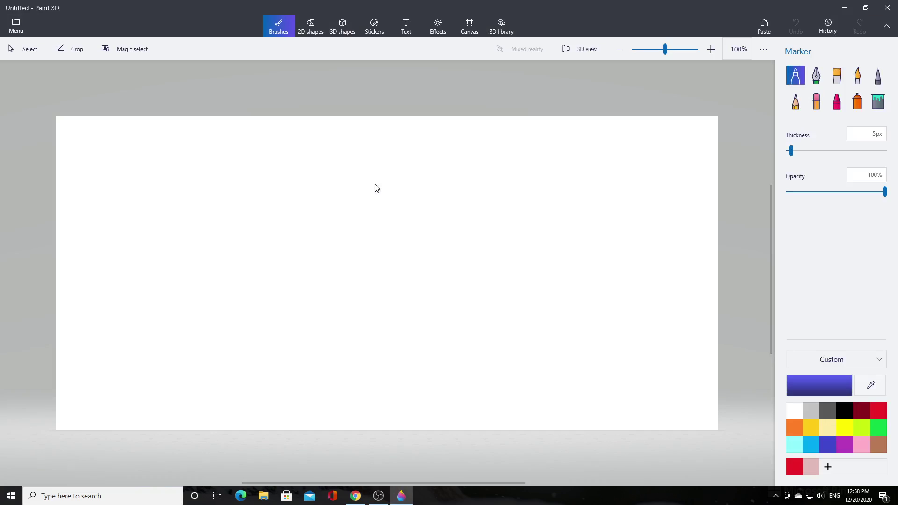
Hide the canvas so that only the empty 3D workspace is shown
click(477, 29)
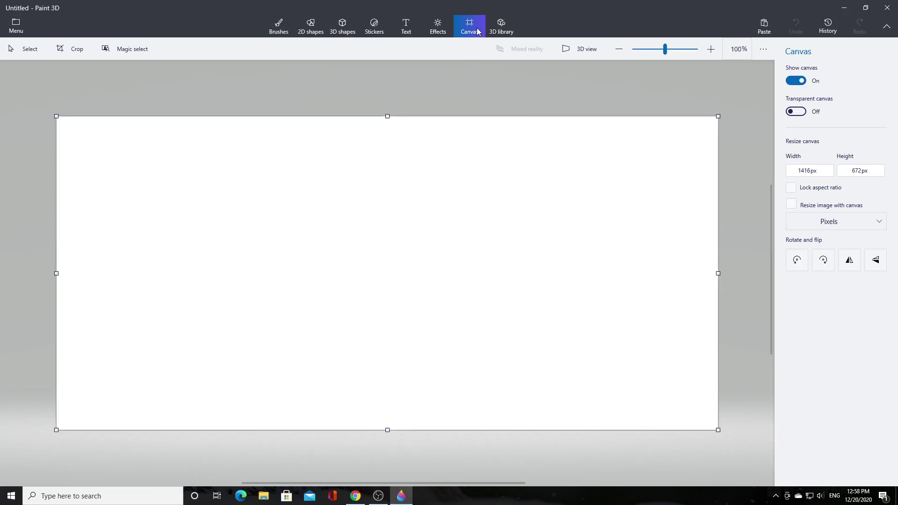
click(801, 82)
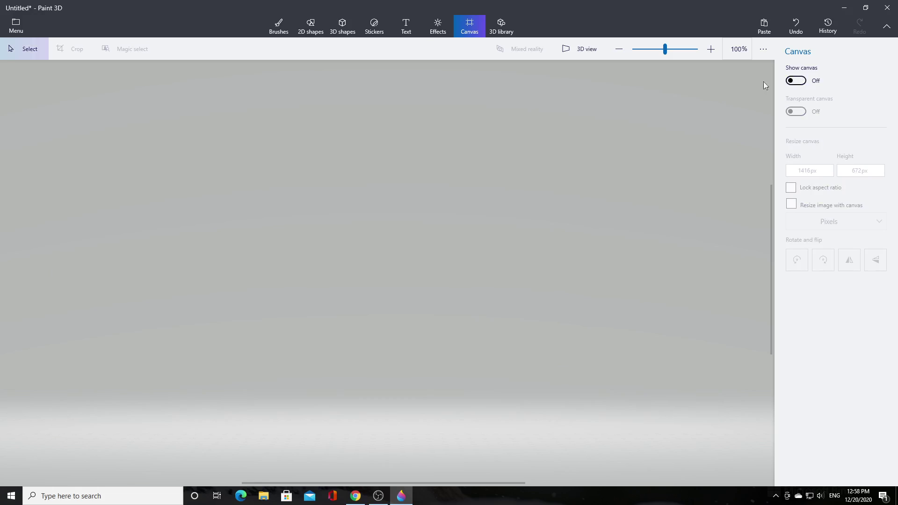
Draw a large purple sphere with the Polished metal finish in the middle of the workspace
click(346, 29)
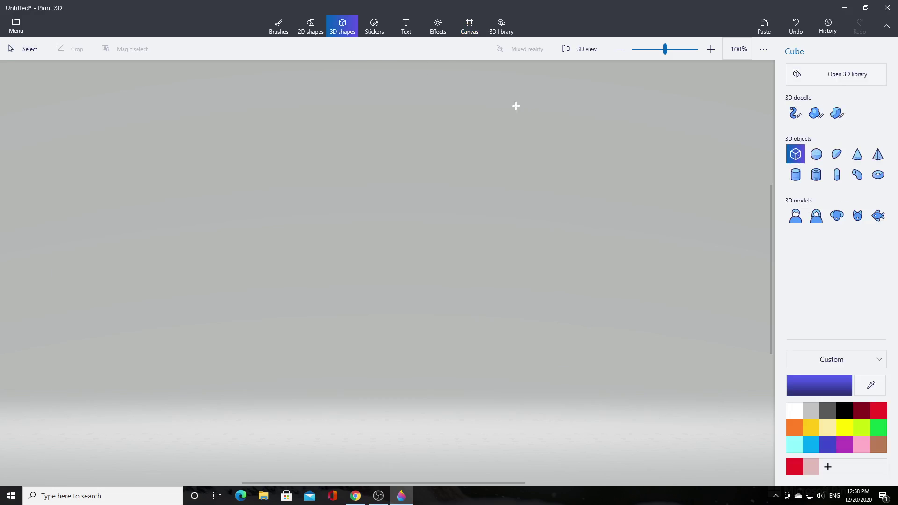
click(819, 156)
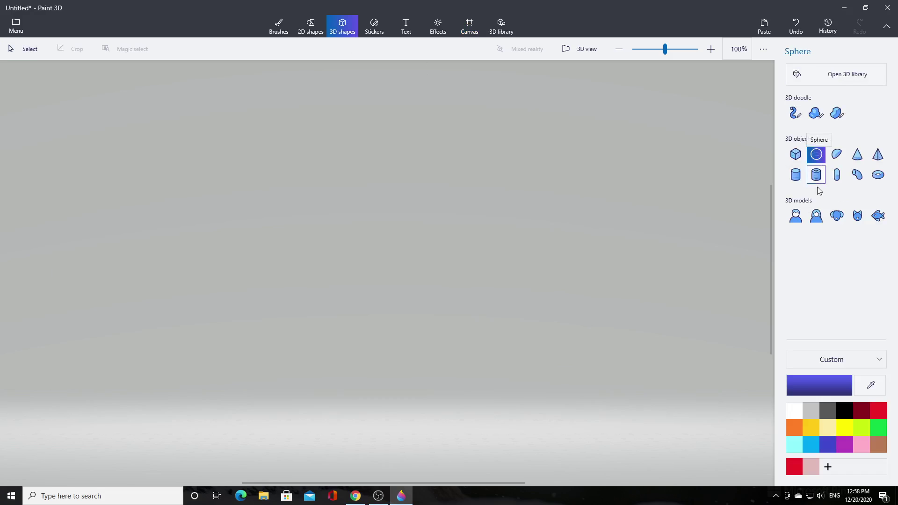
click(854, 362)
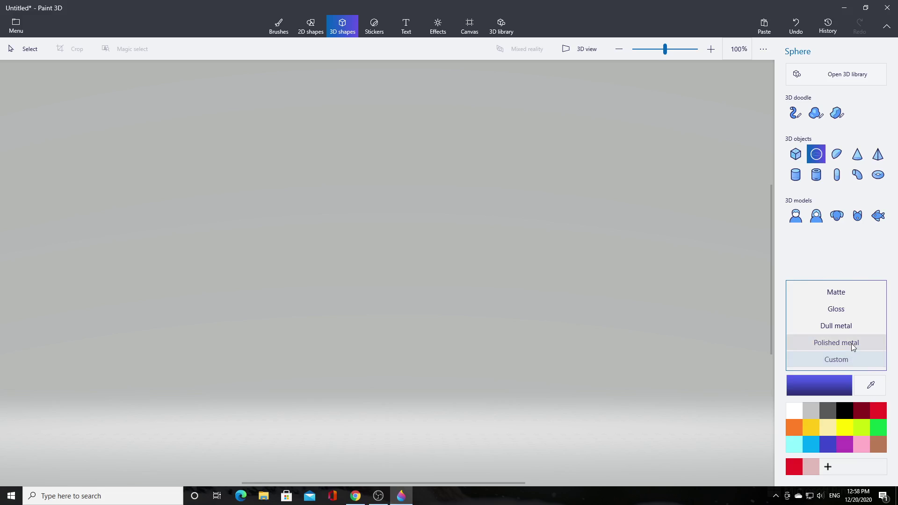
click(852, 343)
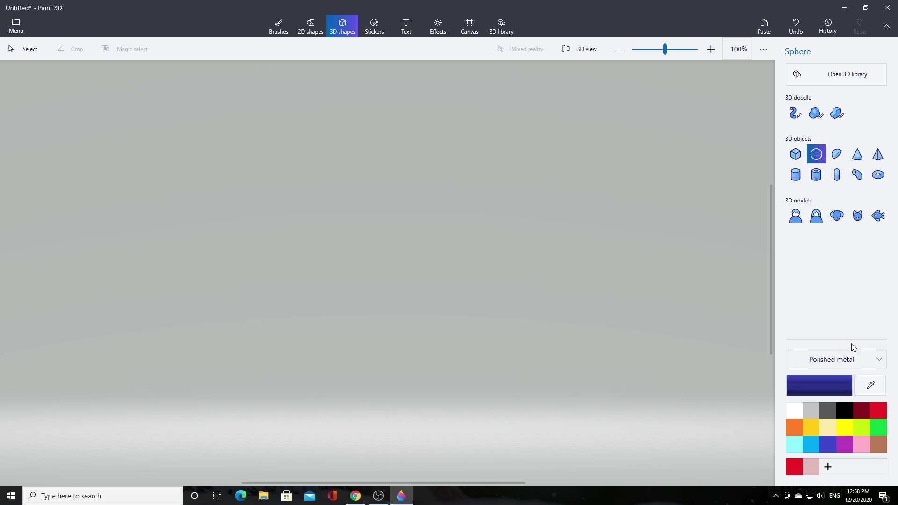
click(849, 448)
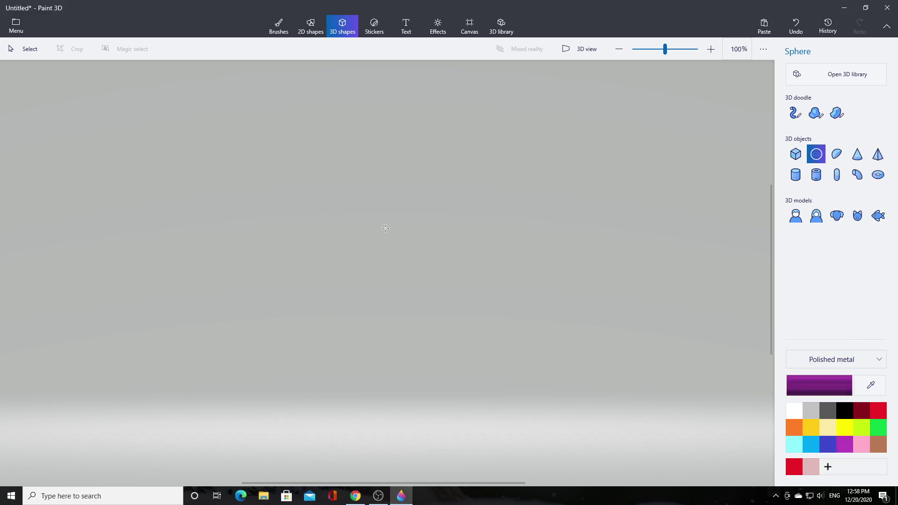
drag(312, 177, 312, 177)
drag(406, 253, 502, 367)
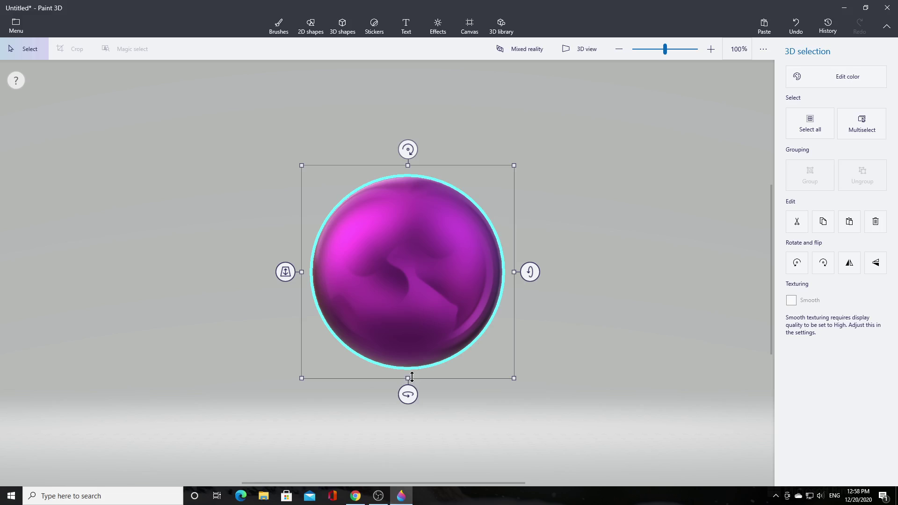
Rotate the purple sphere about its vertical axis and within the view plane, and deselect it
drag(408, 394, 485, 386)
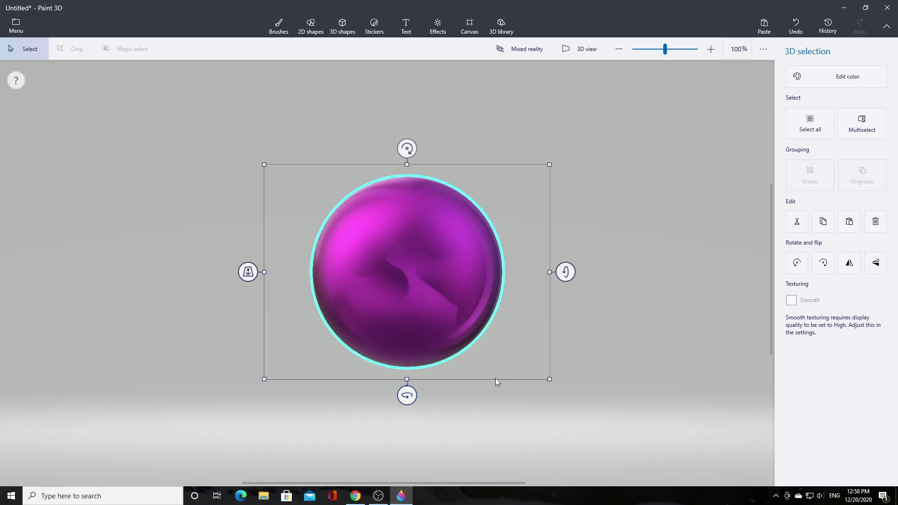
drag(407, 149, 610, 271)
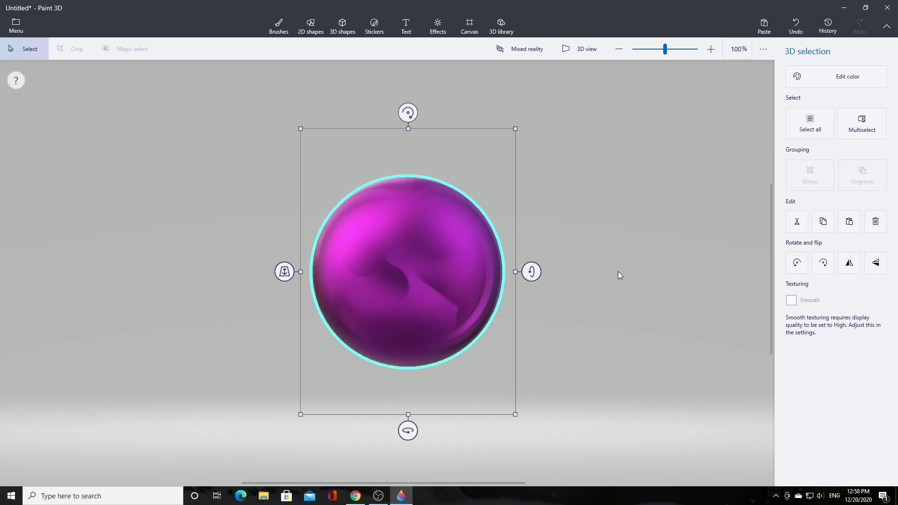
click(651, 276)
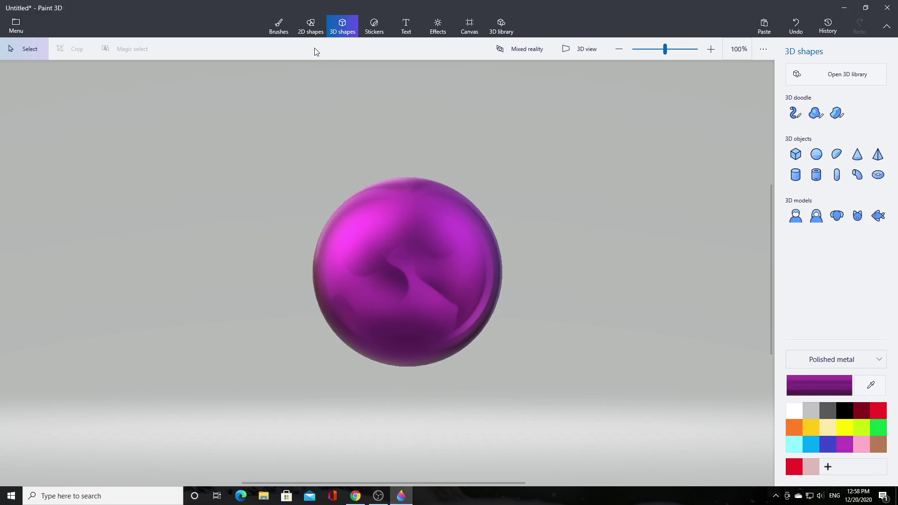
Add a small gold polished-metal hemisphere and place it on top of the purple sphere as the ornament's cap
click(837, 154)
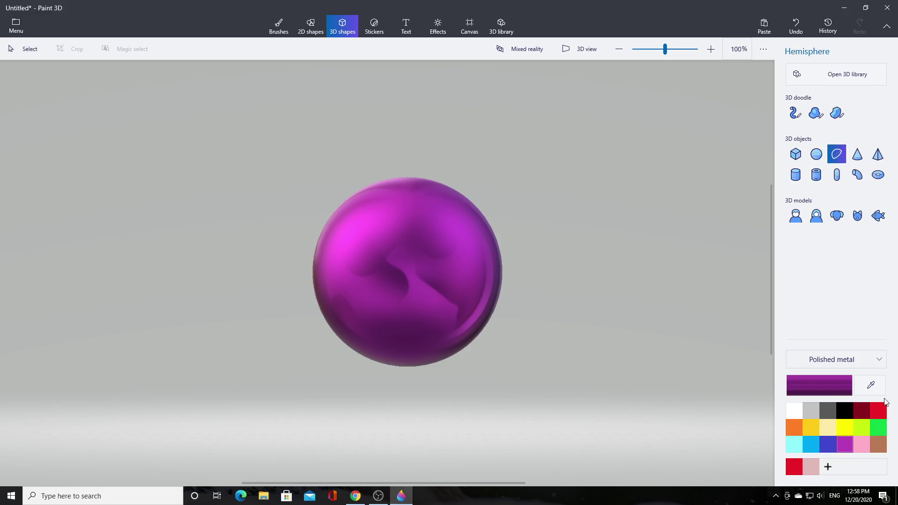
click(791, 428)
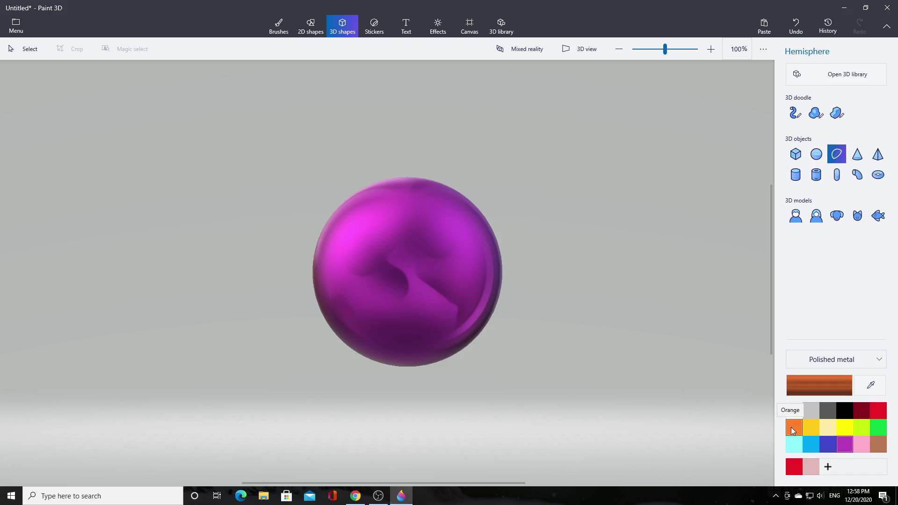
click(813, 428)
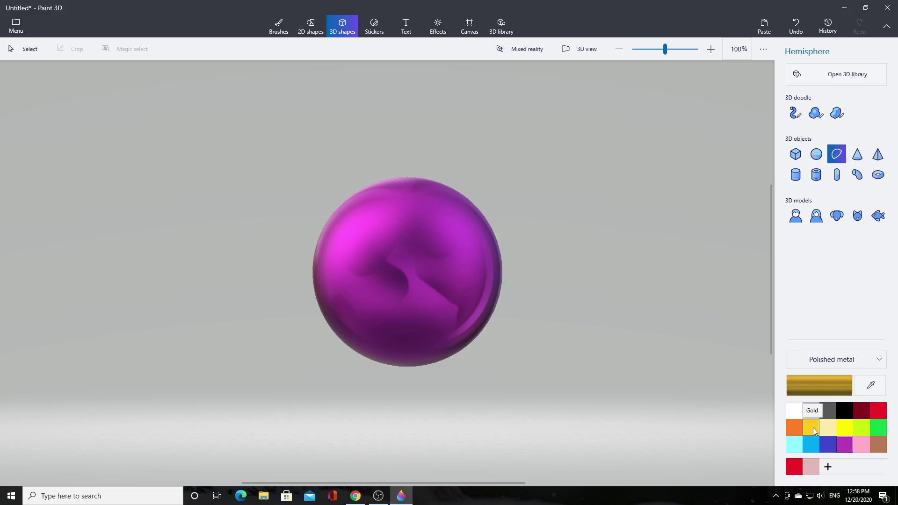
drag(605, 238, 407, 176)
drag(351, 173, 369, 185)
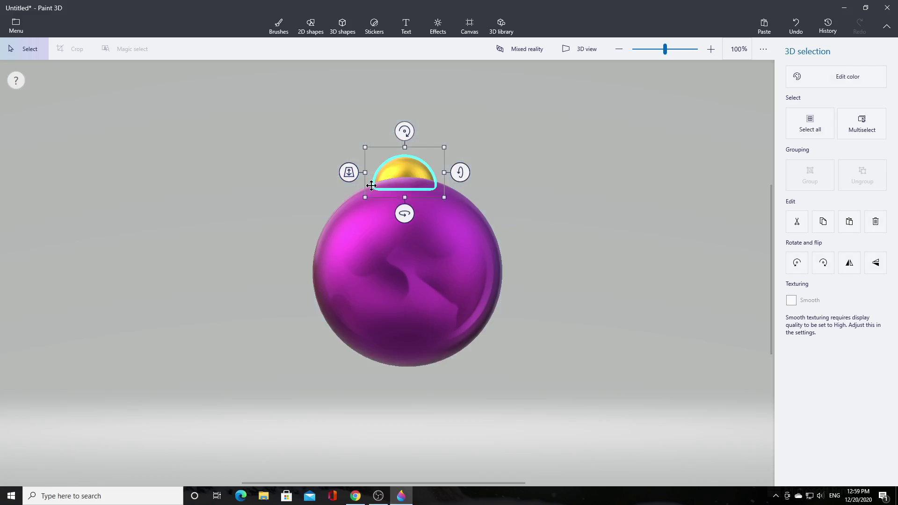
click(604, 250)
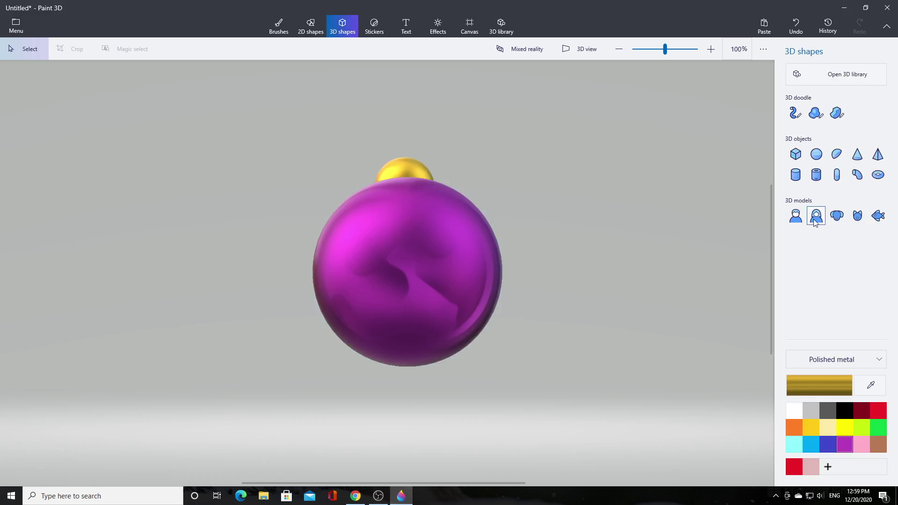
Add a small gold doughnut and place it upright on top of the hemisphere cap as the hanging ring
click(877, 176)
drag(617, 182, 627, 194)
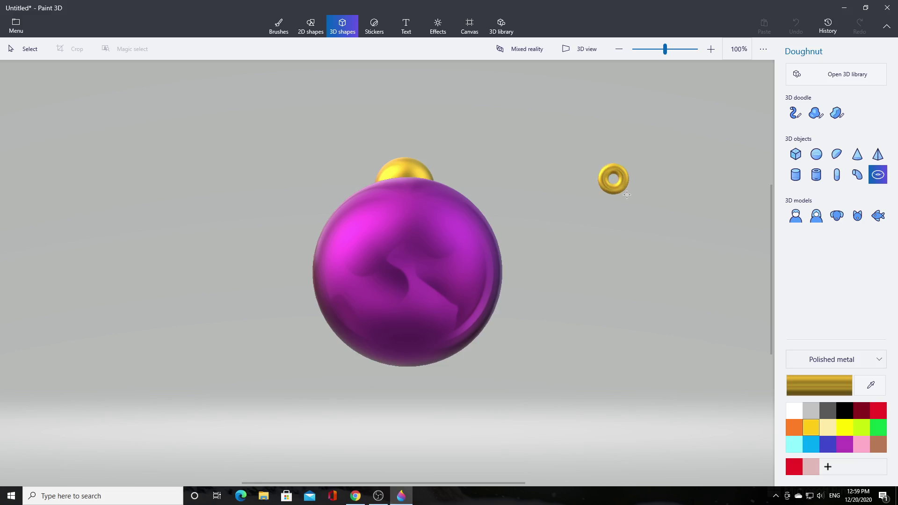
mouse_move(633, 199)
mouse_down()
mouse_move(445, 155)
mouse_move(363, 149)
mouse_up()
click(627, 191)
drag(397, 233, 400, 227)
drag(359, 144, 395, 125)
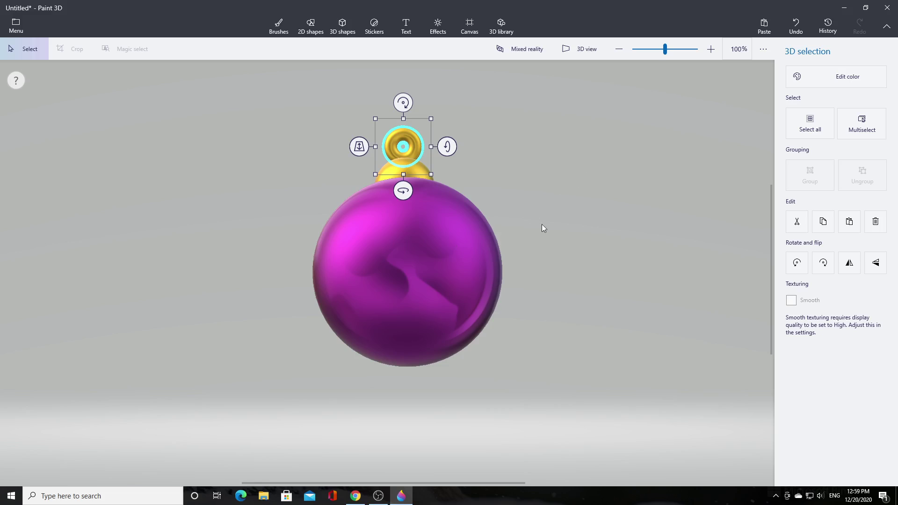
click(557, 214)
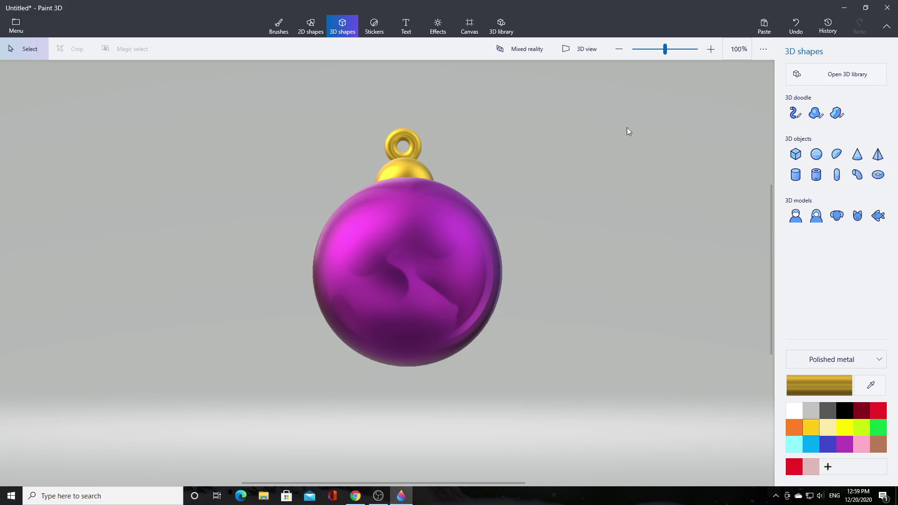
Switch to 3D view, look at the ornament from the side and adjust the doughnut's depth relative to the cap
click(581, 48)
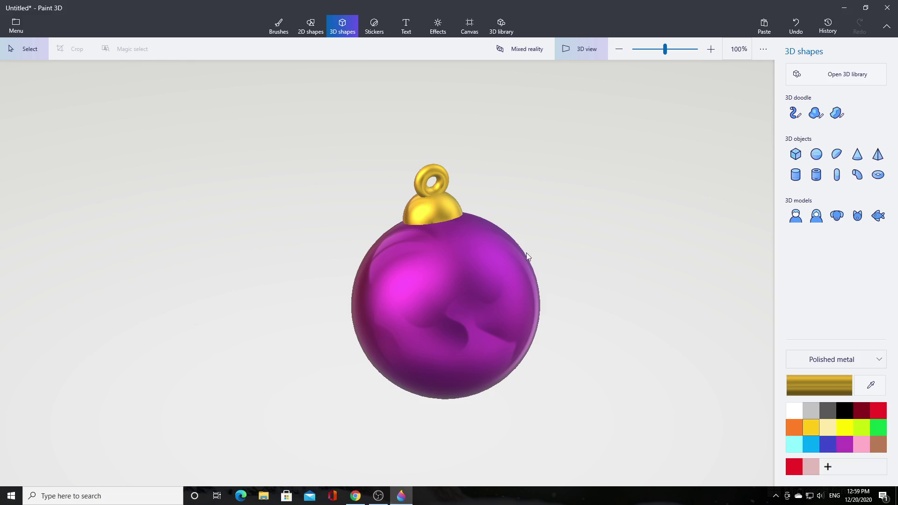
drag(460, 285, 370, 297)
drag(352, 253, 334, 212)
click(316, 159)
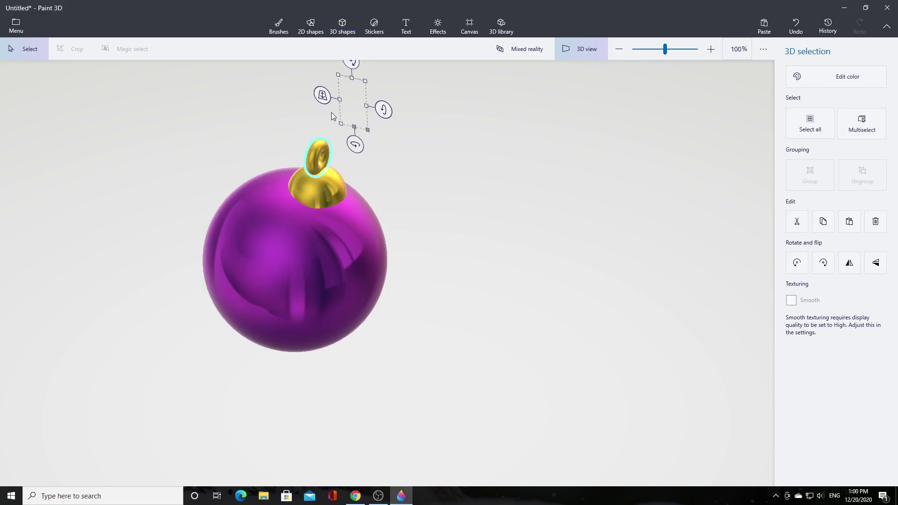
click(321, 159)
click(318, 150)
drag(322, 96, 318, 117)
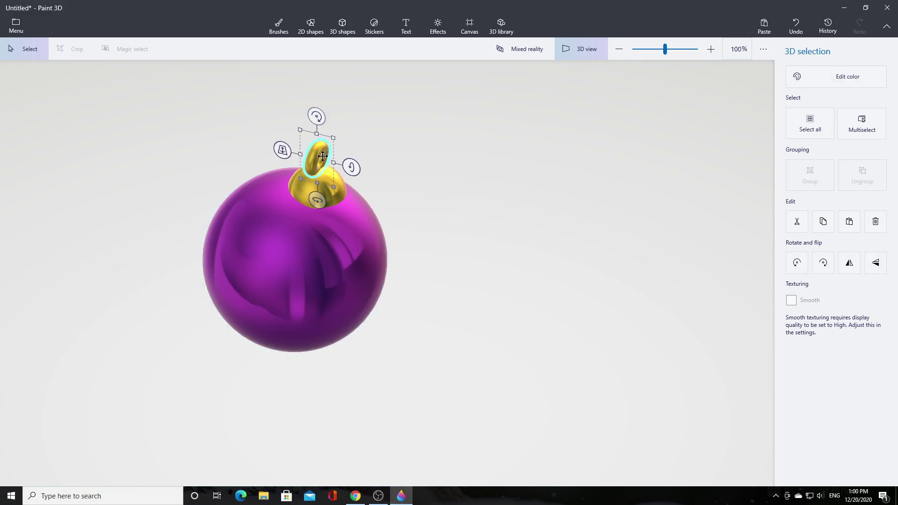
Shift the doughnut's depth and position further while checking it against the cap from the front and the side
drag(283, 150, 261, 321)
right_drag(289, 351, 394, 347)
drag(394, 346, 425, 330)
mouse_move(271, 177)
mouse_down()
mouse_move(261, 172)
mouse_move(268, 157)
mouse_move(265, 171)
mouse_up()
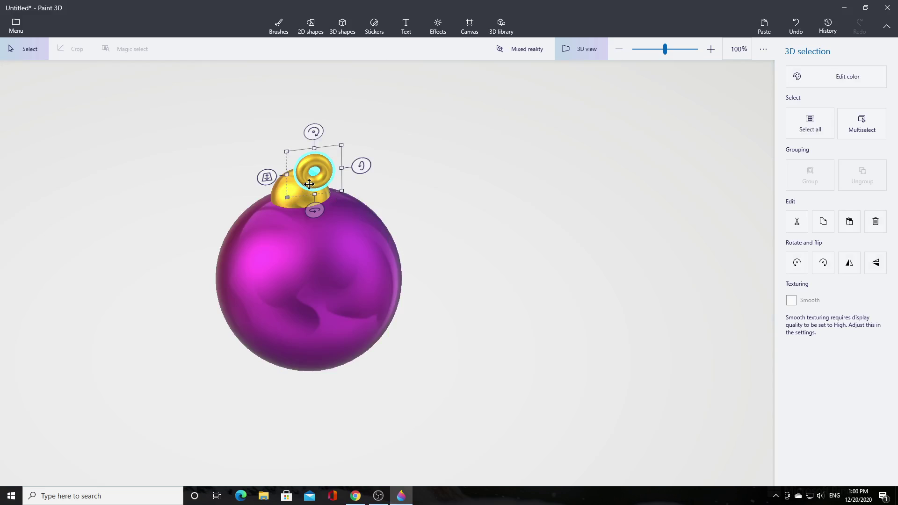
drag(297, 178, 251, 170)
drag(430, 277, 370, 200)
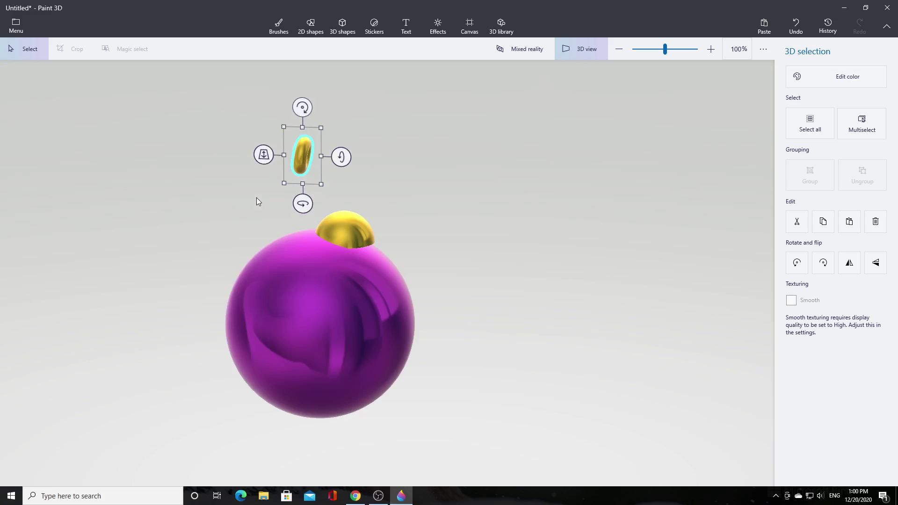
Move the doughnut onto the hemisphere cap in the side view and check its alignment from other angles
drag(298, 164, 349, 216)
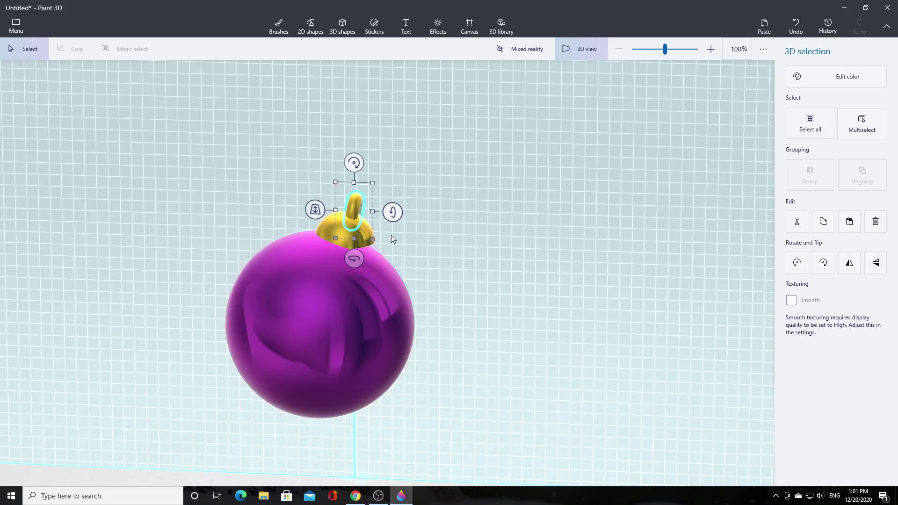
right_drag(388, 310, 353, 258)
drag(352, 259, 353, 272)
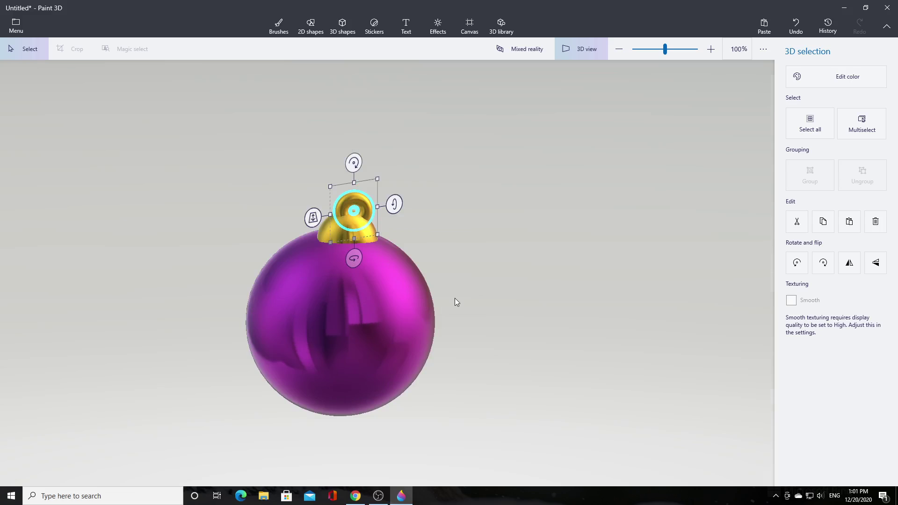
drag(455, 301, 457, 279)
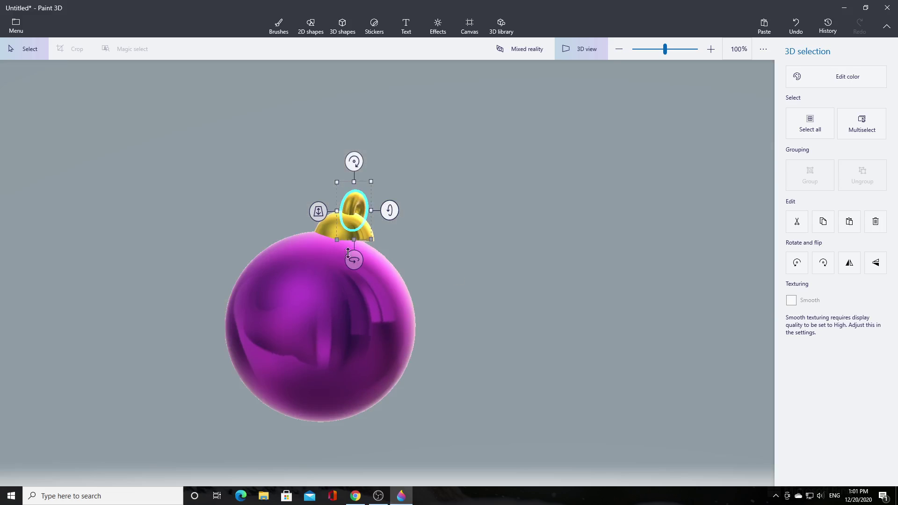
Move the hemisphere cap to the centre of the sphere's top in the side view
click(344, 232)
drag(344, 232, 352, 203)
click(432, 215)
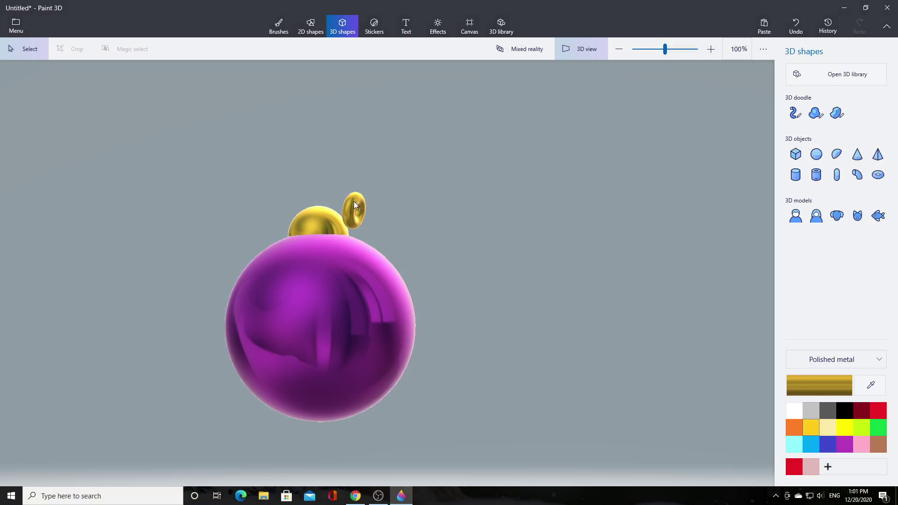
Move the doughnut onto the top centre of the hemisphere cap in the side view and deselect it
click(352, 205)
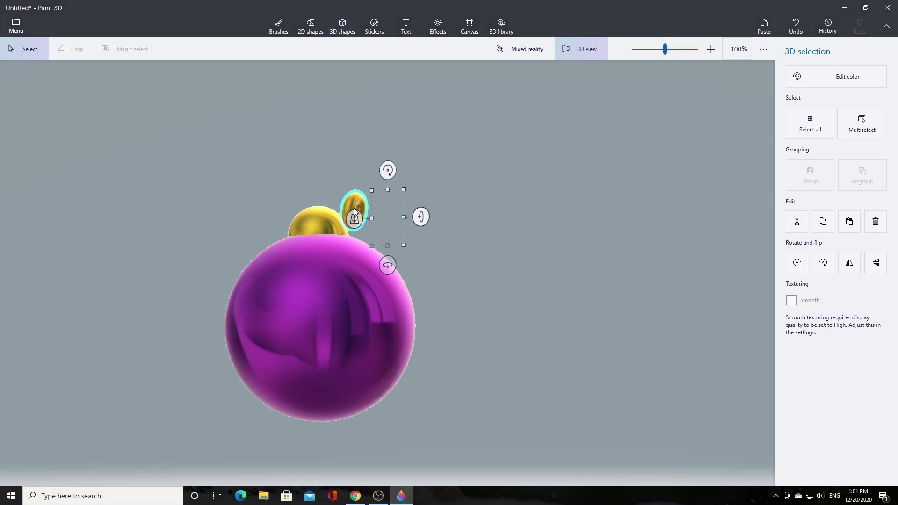
drag(329, 188, 353, 202)
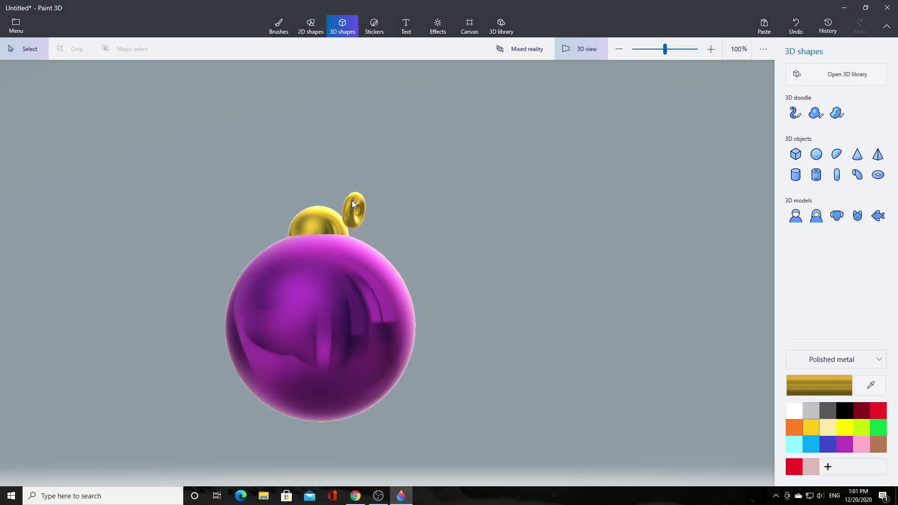
click(356, 203)
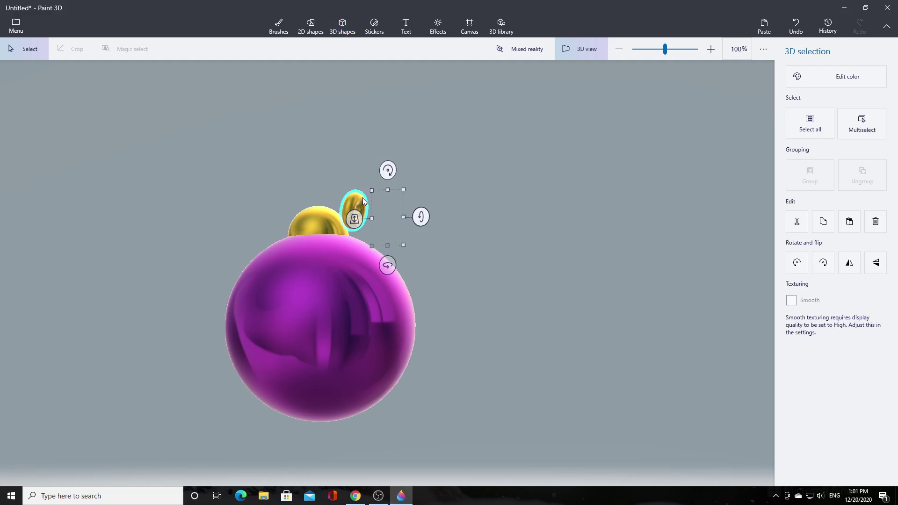
click(353, 192)
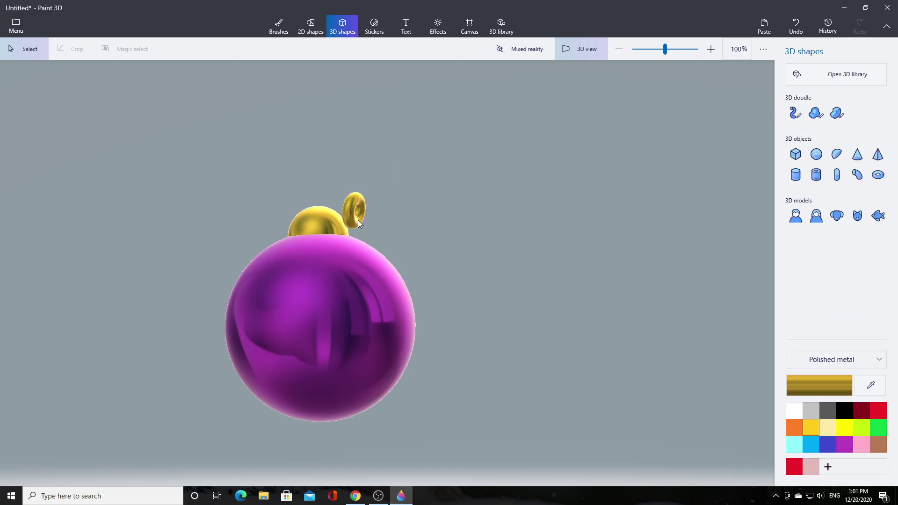
click(357, 218)
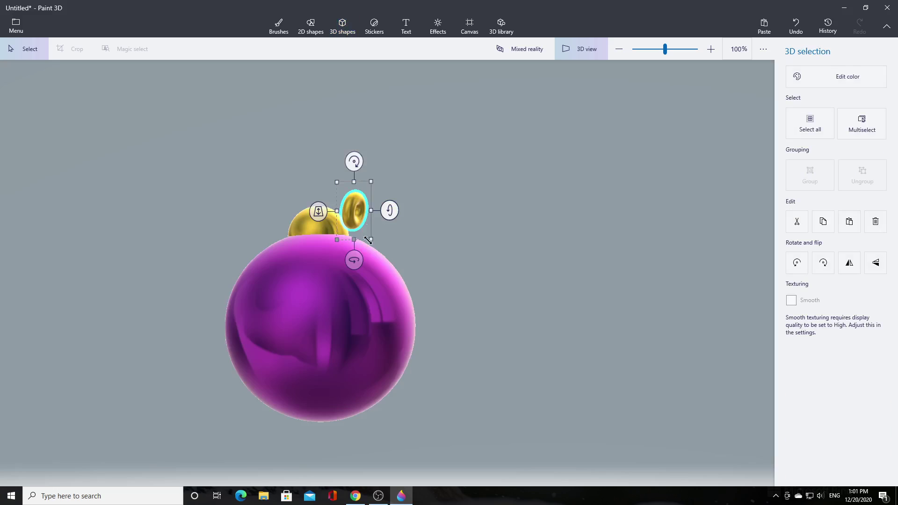
drag(354, 217, 320, 209)
mouse_move(322, 152)
mouse_down()
mouse_move(308, 163)
mouse_move(308, 155)
mouse_move(337, 154)
mouse_move(315, 153)
mouse_up()
right_click(504, 247)
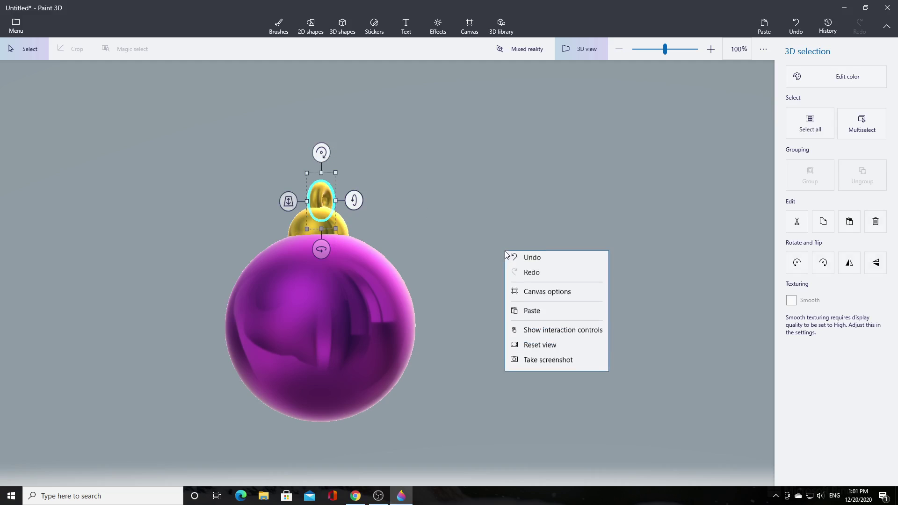
click(482, 268)
click(482, 279)
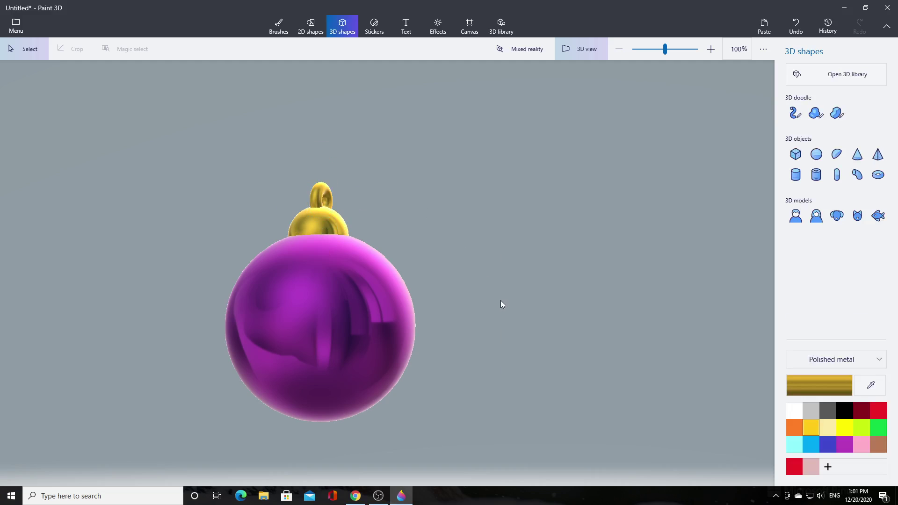
Turn the ornament to the front and move the hemisphere cap to the centre of the sphere's top
drag(408, 325, 449, 315)
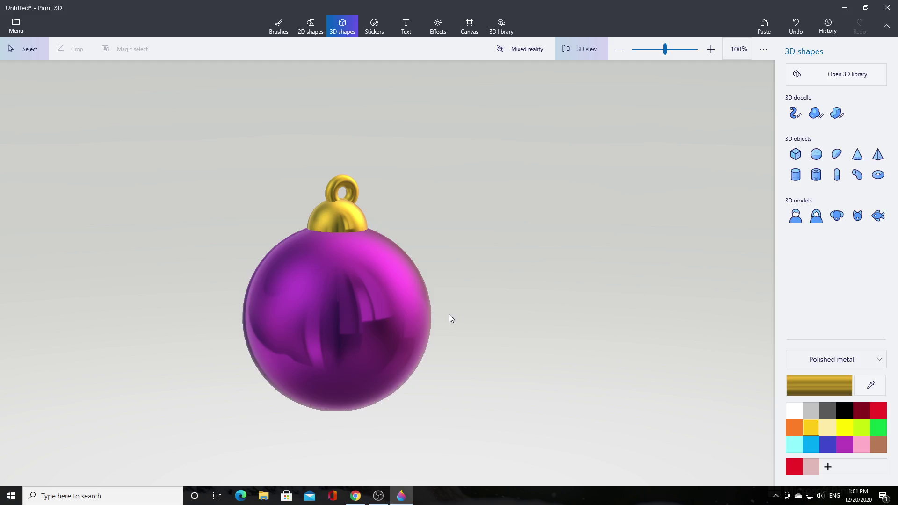
drag(450, 269, 250, 320)
mouse_move(283, 347)
mouse_down()
mouse_move(364, 370)
mouse_move(389, 325)
mouse_move(411, 351)
mouse_move(457, 358)
mouse_move(485, 317)
mouse_move(421, 365)
mouse_move(278, 348)
mouse_move(442, 356)
mouse_move(496, 340)
mouse_move(490, 358)
mouse_move(509, 377)
mouse_move(531, 341)
mouse_move(409, 355)
mouse_move(437, 357)
mouse_up()
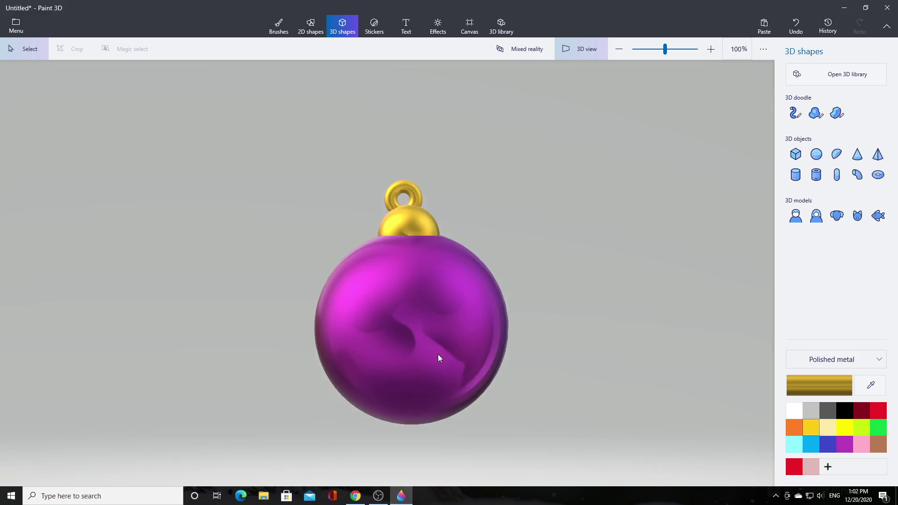
click(399, 227)
drag(400, 228, 408, 231)
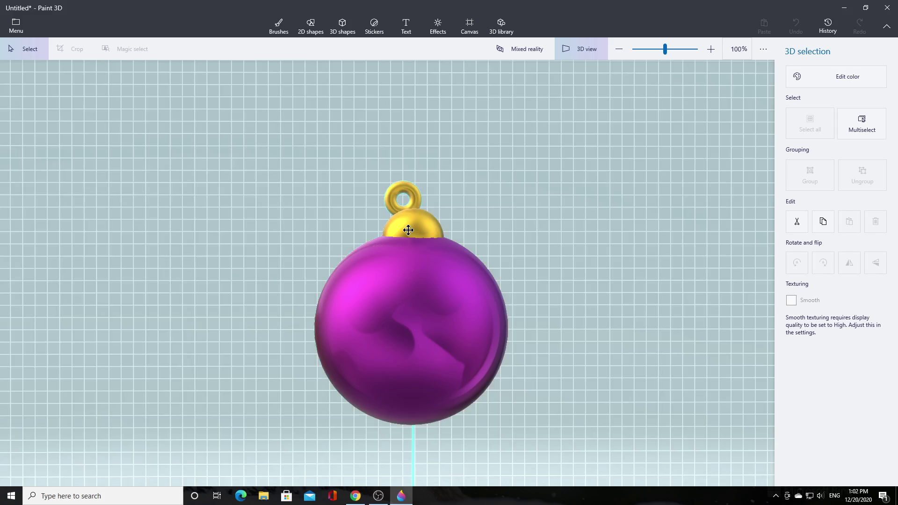
Move the doughnut onto the top centre of the hemisphere cap in the front view and deselect it
click(393, 189)
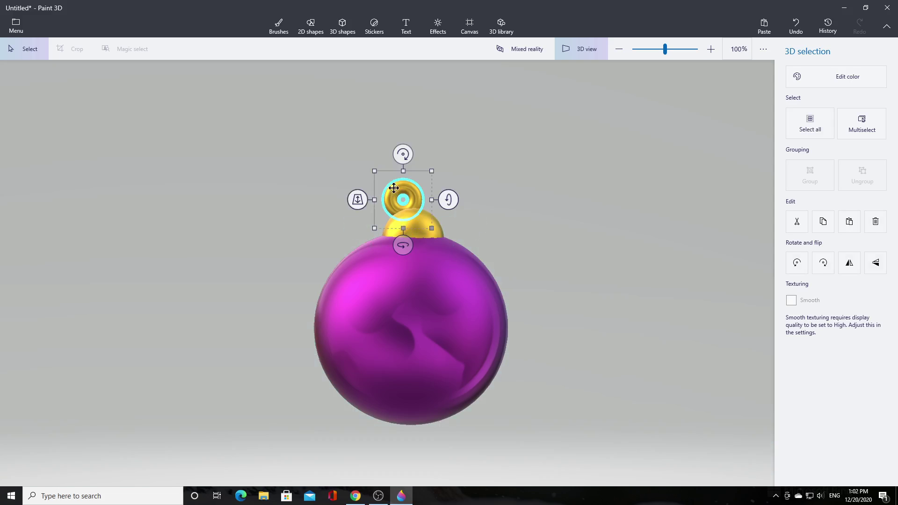
drag(401, 185, 412, 191)
click(563, 231)
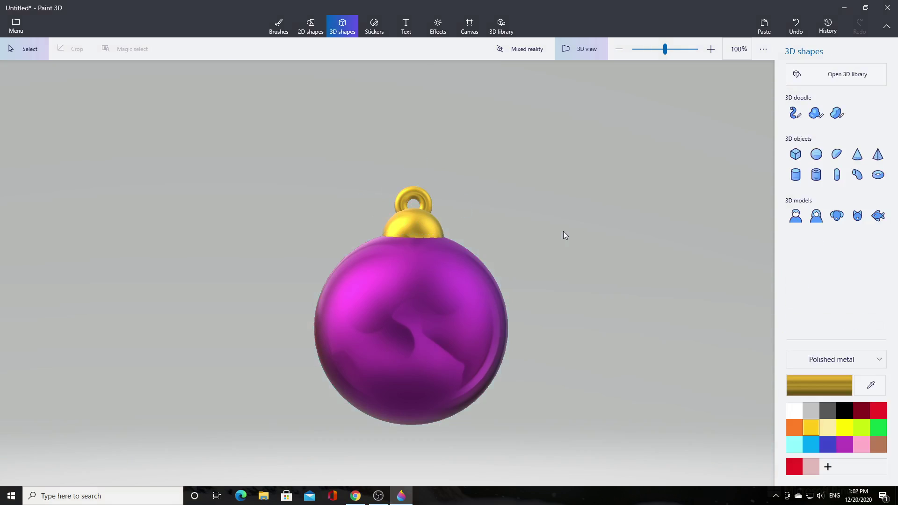
drag(533, 291, 433, 311)
drag(348, 251, 536, 230)
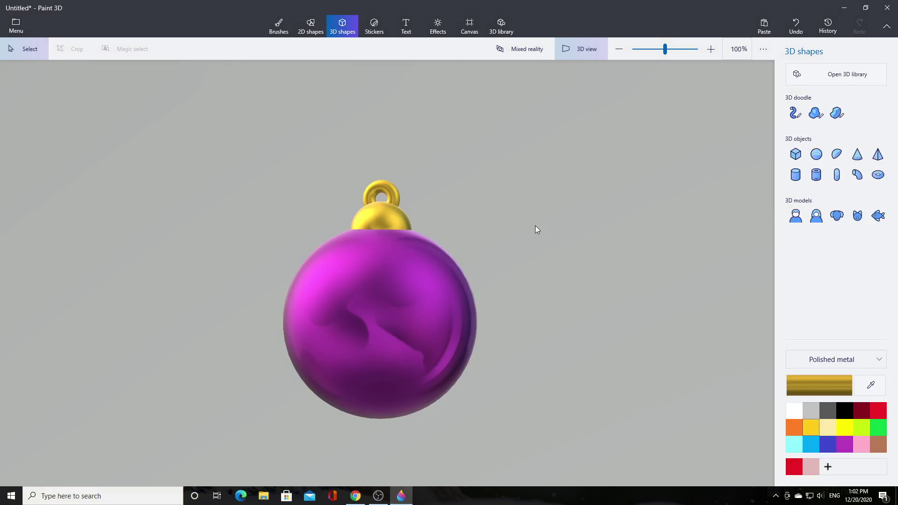
Draw a red polished-metal looped string with crossed ends beside the ornament, using the Tube brush at 10px thickness
click(795, 113)
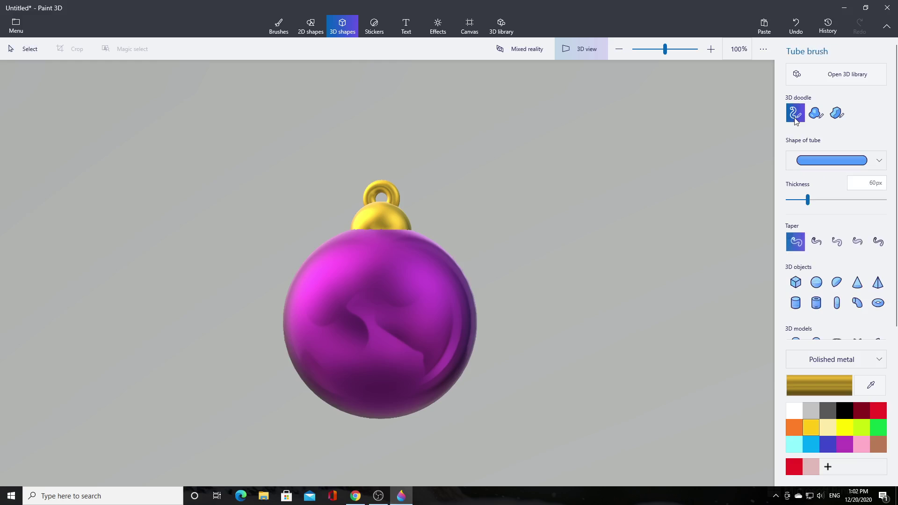
click(883, 413)
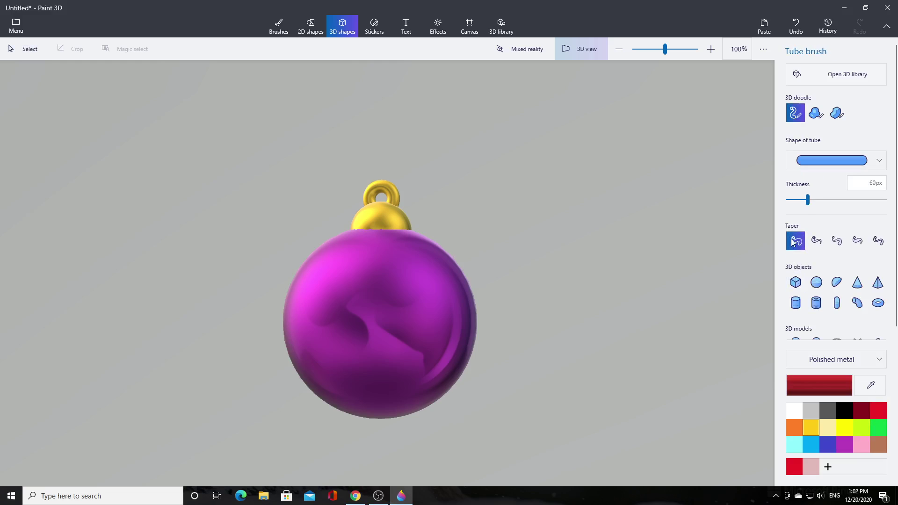
drag(808, 200, 778, 206)
mouse_move(490, 204)
mouse_down()
mouse_move(476, 197)
mouse_move(478, 178)
mouse_move(551, 154)
mouse_move(533, 195)
mouse_move(502, 203)
mouse_move(457, 183)
mouse_up()
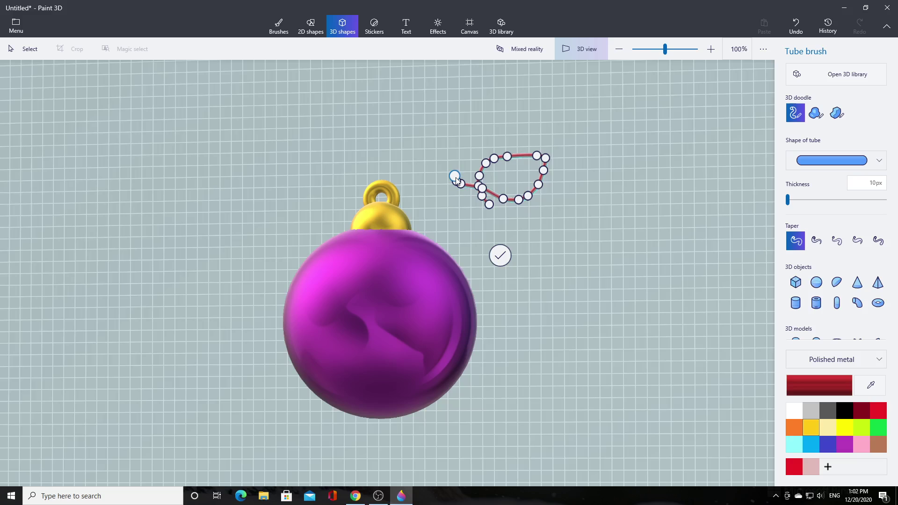
click(500, 256)
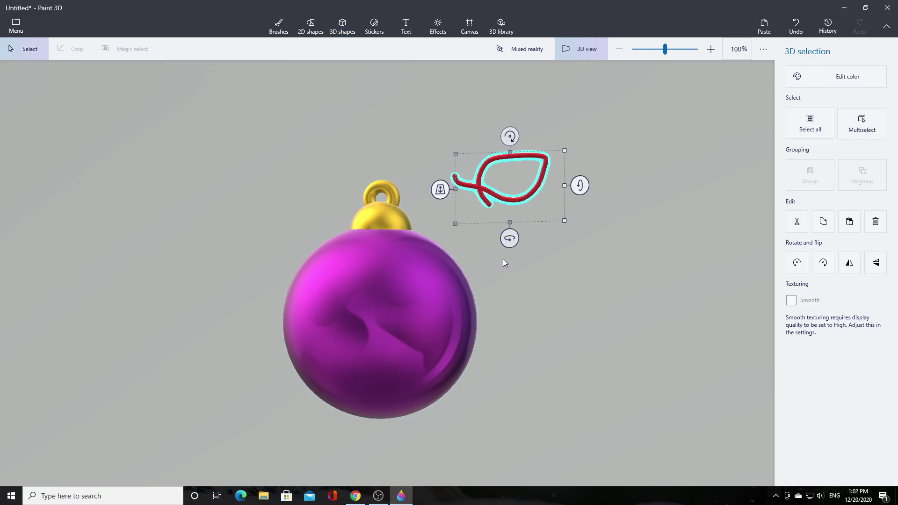
Rotate the red string so its pointed loop hangs down, and turn it about its vertical axis at the gold ring
mouse_move(510, 136)
mouse_down()
mouse_move(547, 153)
mouse_move(528, 218)
mouse_move(385, 183)
mouse_move(387, 191)
mouse_move(398, 174)
mouse_move(365, 163)
mouse_up()
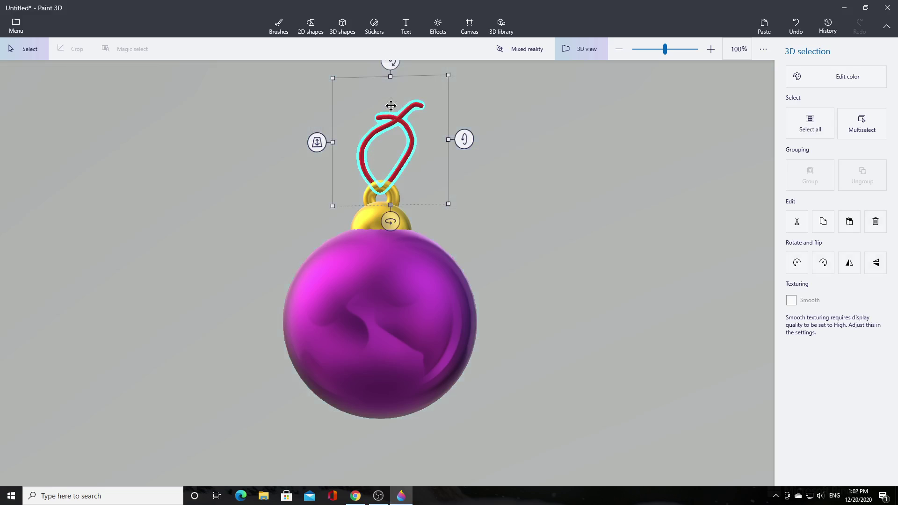
drag(390, 221, 445, 221)
drag(392, 169, 380, 158)
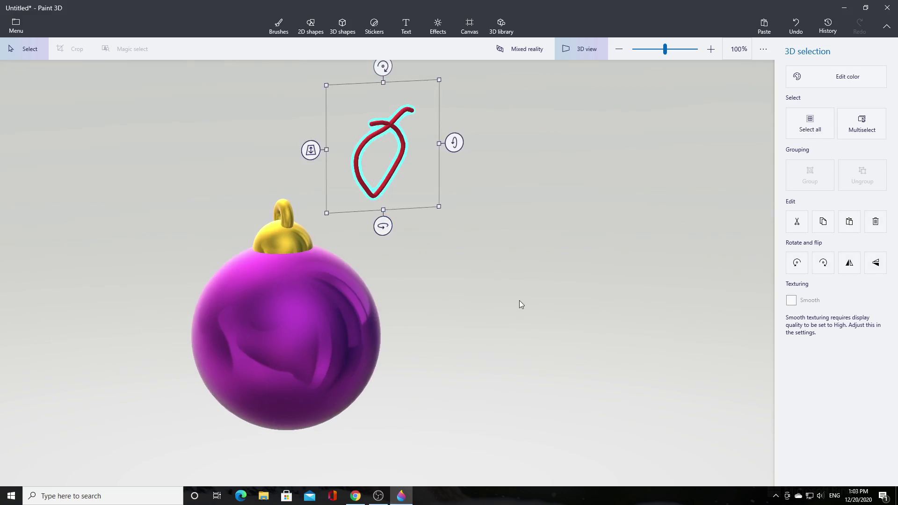
Move the red string into the gold ring from the side view and centre it on the ring from the front
drag(387, 174, 293, 193)
drag(217, 167, 236, 191)
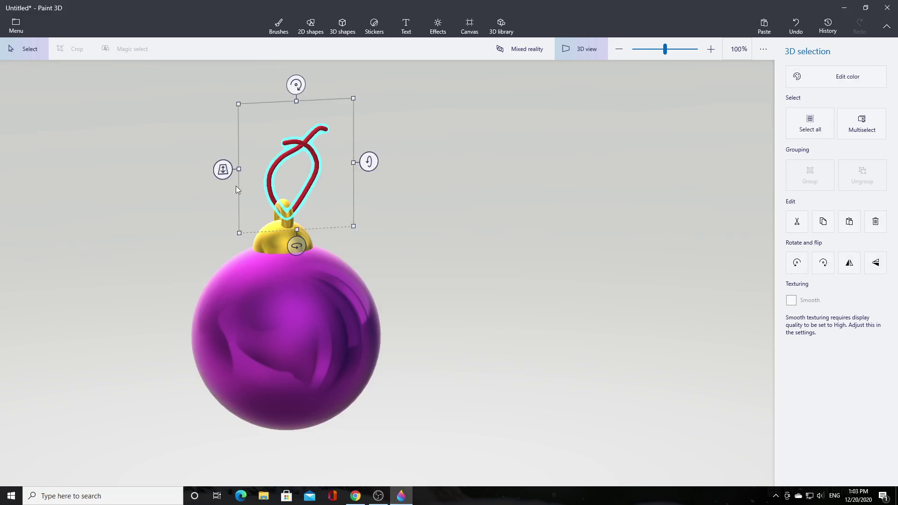
right_drag(418, 270, 493, 290)
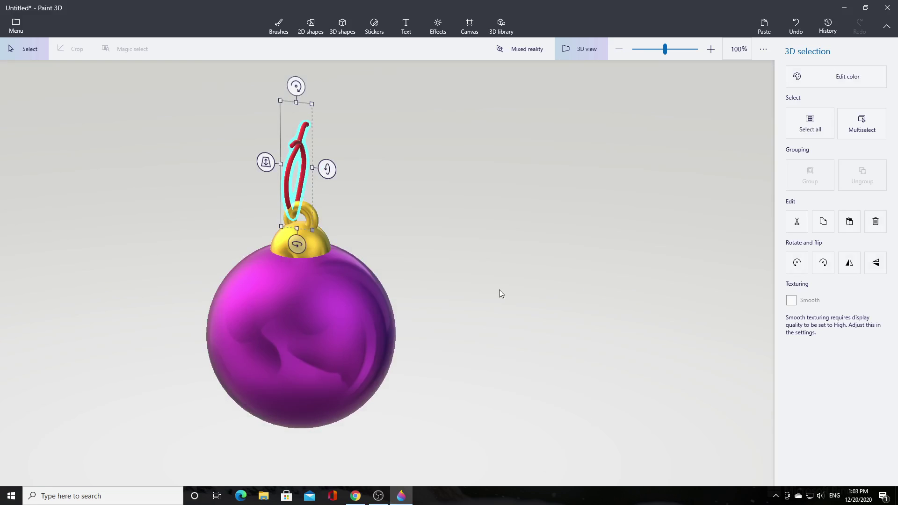
drag(512, 290, 493, 286)
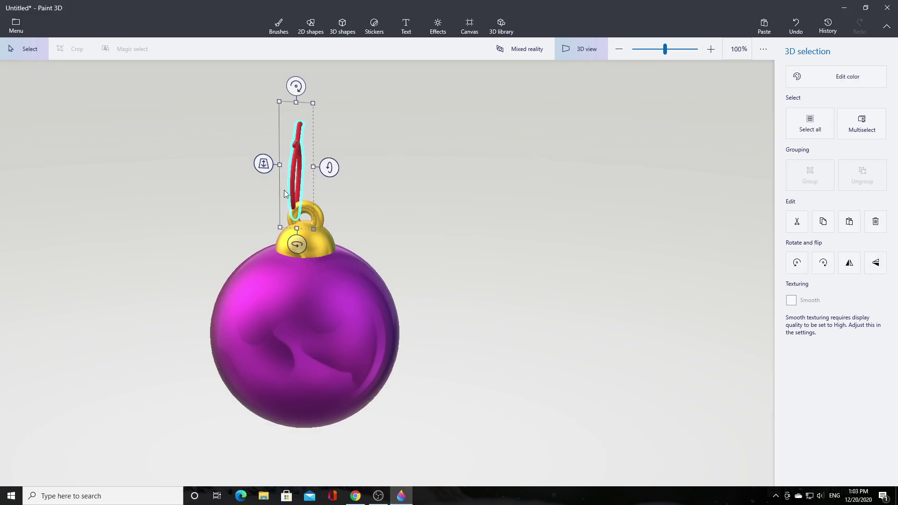
drag(294, 190, 304, 195)
Nudge the red string into the gold ring in the side view, deselect it and check it from other angles
drag(350, 307, 268, 304)
right_drag(248, 295, 282, 310)
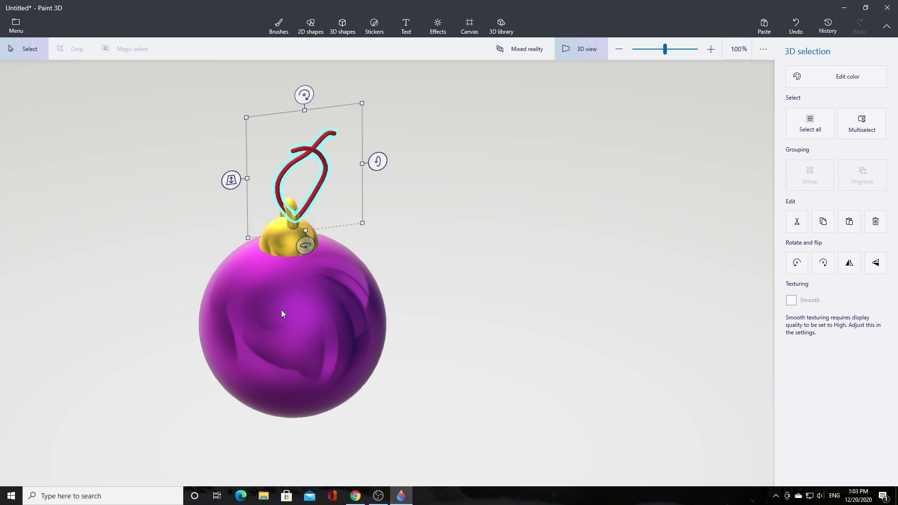
drag(318, 182, 312, 183)
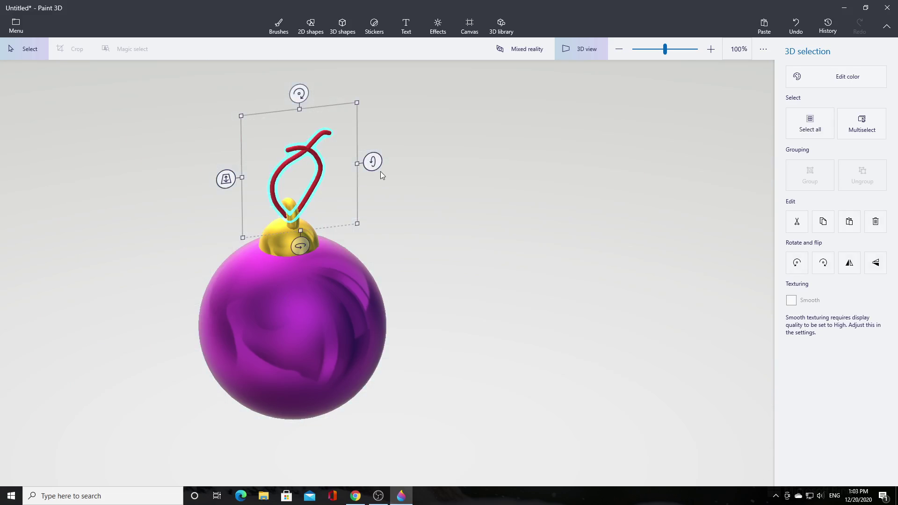
click(448, 243)
right_drag(458, 333, 304, 240)
drag(305, 241, 494, 280)
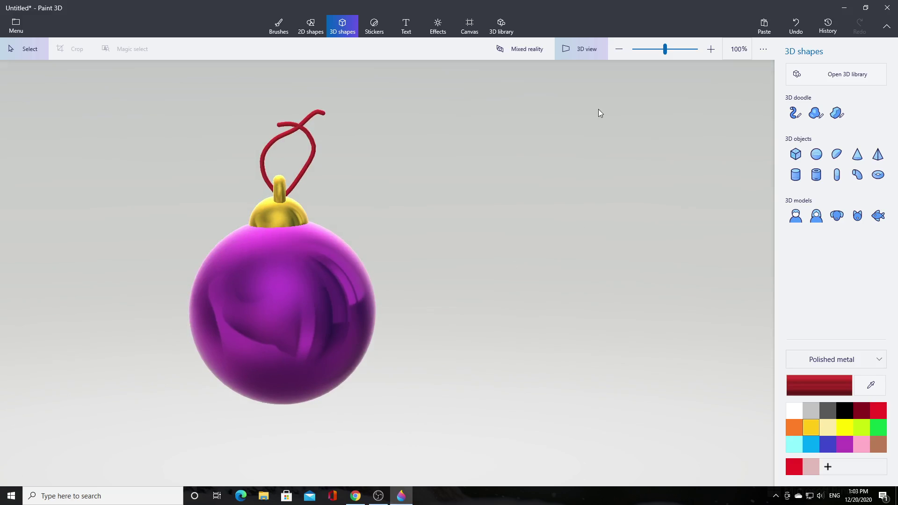
Place star stickers on the upper and middle parts of the sphere's visible side
click(375, 27)
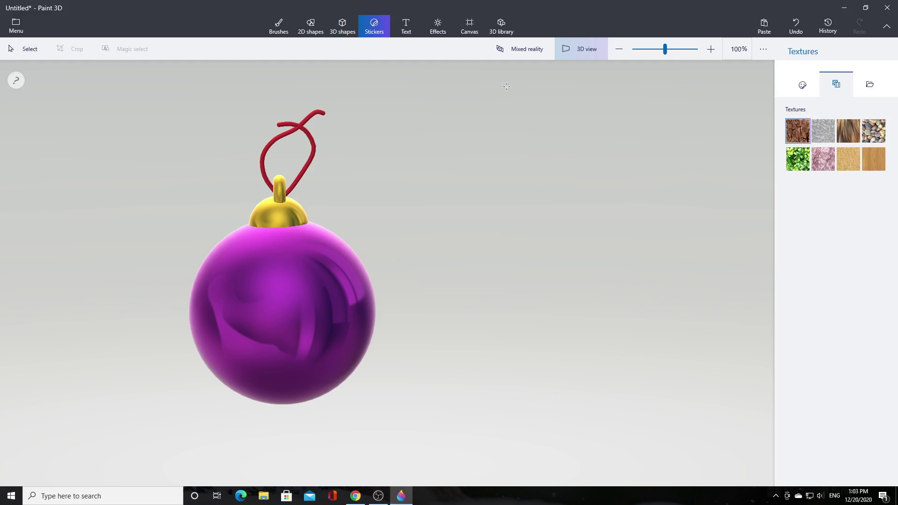
click(808, 93)
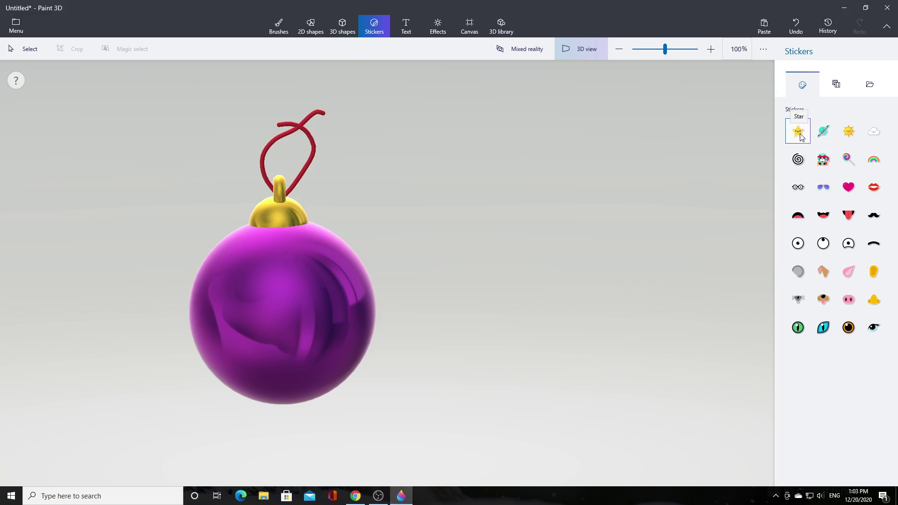
drag(301, 273, 260, 314)
click(259, 269)
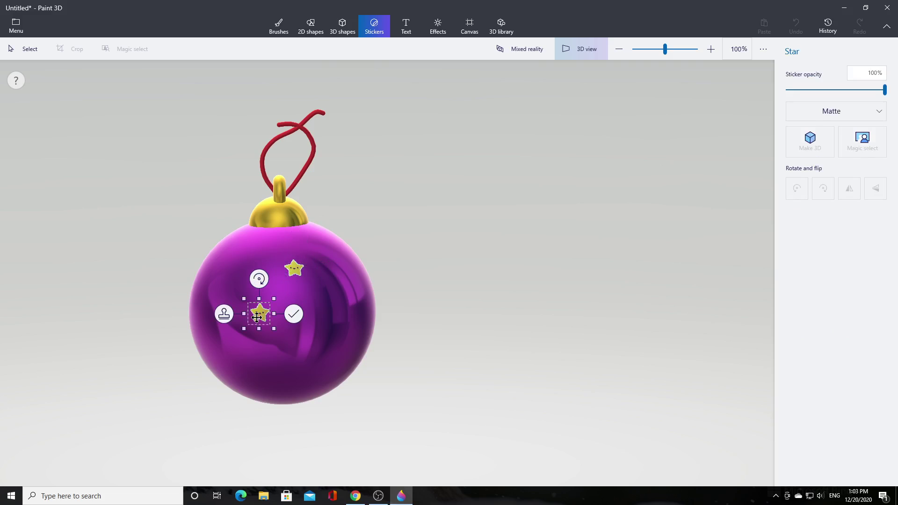
click(224, 315)
Stamp more star stickers on the sphere's lower part and near its right edge
mouse_move(258, 314)
mouse_down()
mouse_move(331, 352)
mouse_move(258, 366)
mouse_up()
click(289, 345)
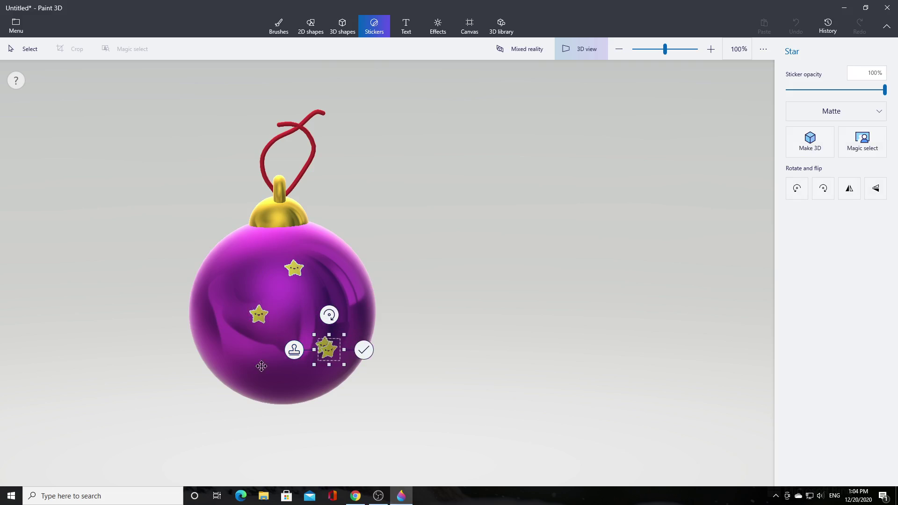
click(221, 370)
drag(255, 366, 338, 285)
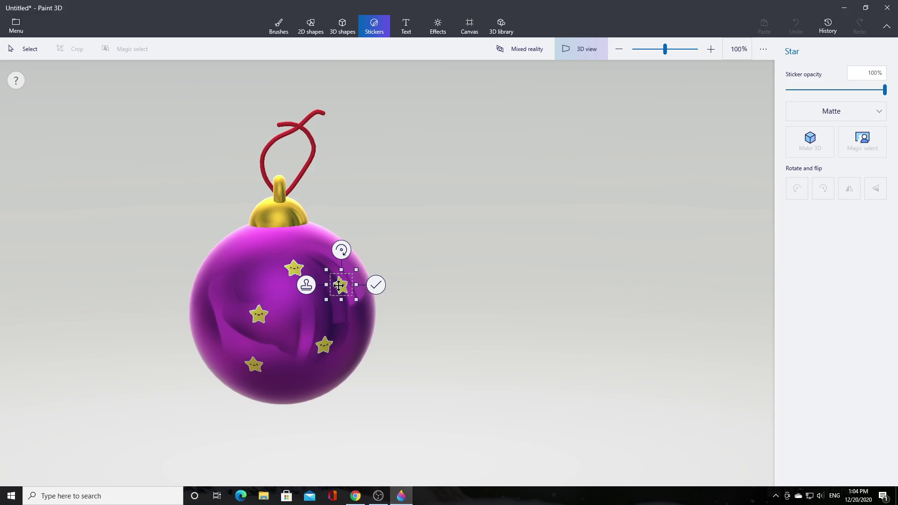
click(306, 285)
Continue stamping star stickers around the adjoining bare side of the purple sphere, spacing them apart
drag(285, 293, 220, 279)
right_drag(225, 330, 295, 345)
drag(296, 341, 352, 336)
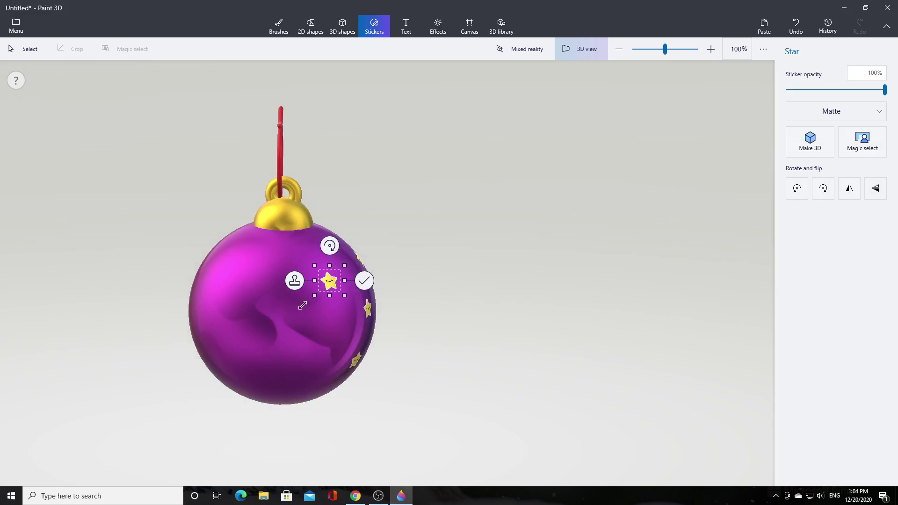
click(296, 282)
drag(333, 286, 218, 318)
click(250, 254)
click(259, 257)
click(253, 318)
click(261, 358)
right_drag(251, 362, 317, 305)
click(249, 261)
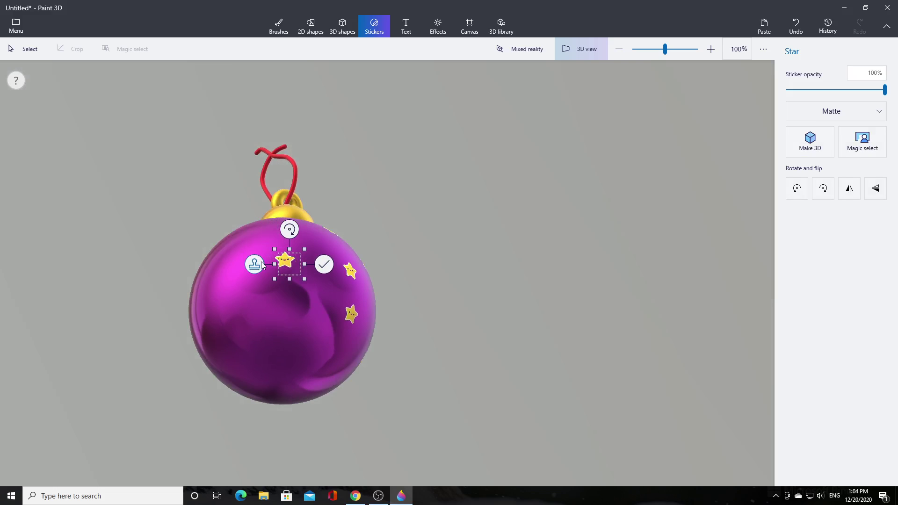
Add a star sticker below the upper one on this side and undo the overlapping duplicate
drag(283, 262, 299, 328)
click(268, 325)
click(272, 360)
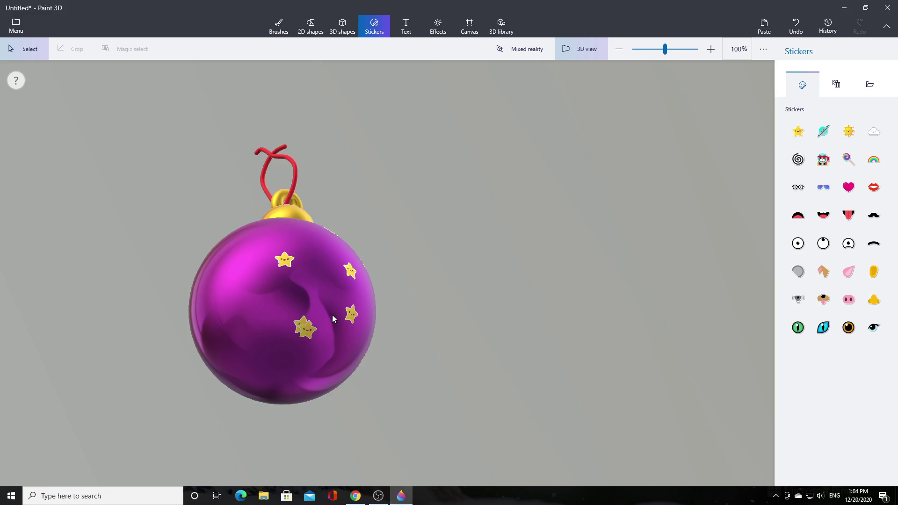
click(796, 27)
Insert a new star sticker on the bare part of this side and stamp copies farther around the sphere
click(798, 133)
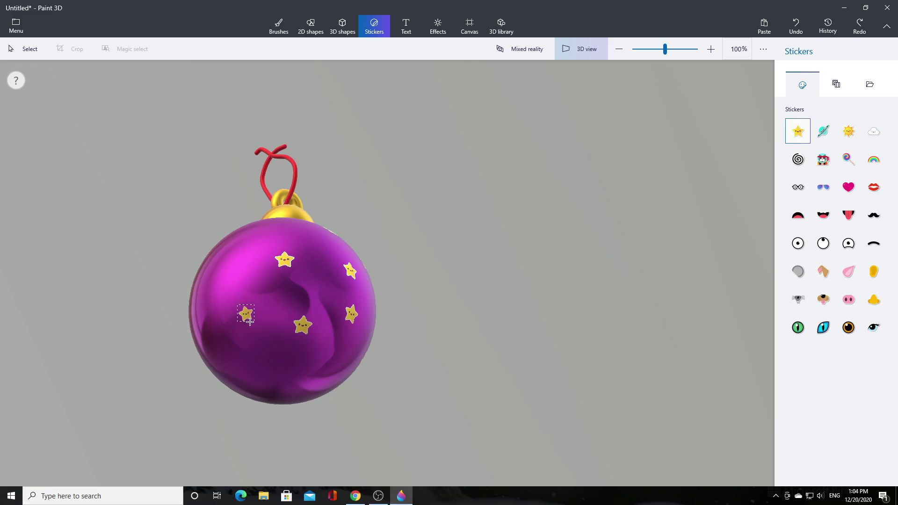
click(247, 319)
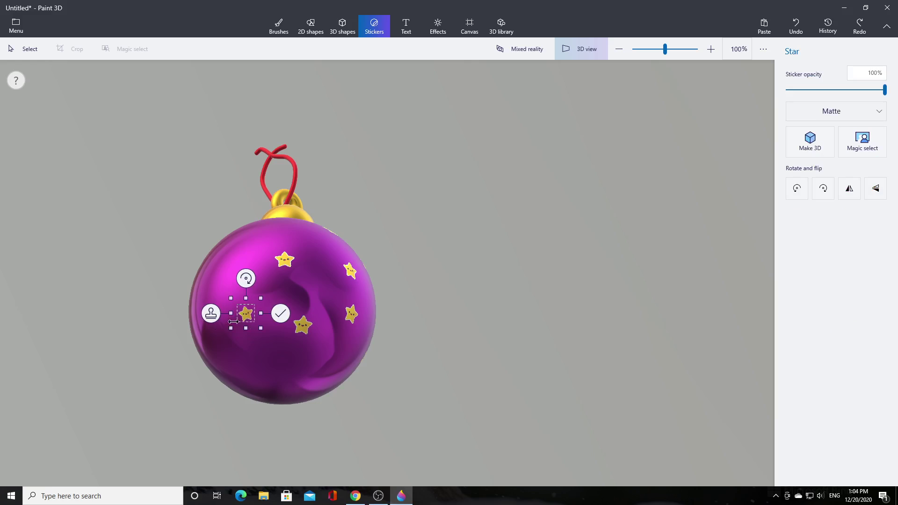
click(257, 363)
right_drag(340, 347, 376, 307)
click(243, 300)
drag(280, 304, 215, 295)
Stamp star stickers across the sphere's lower part and underside, turning it to reach the bare areas
click(251, 345)
click(305, 364)
click(236, 374)
key(ctrl+v)
right_drag(317, 380, 337, 406)
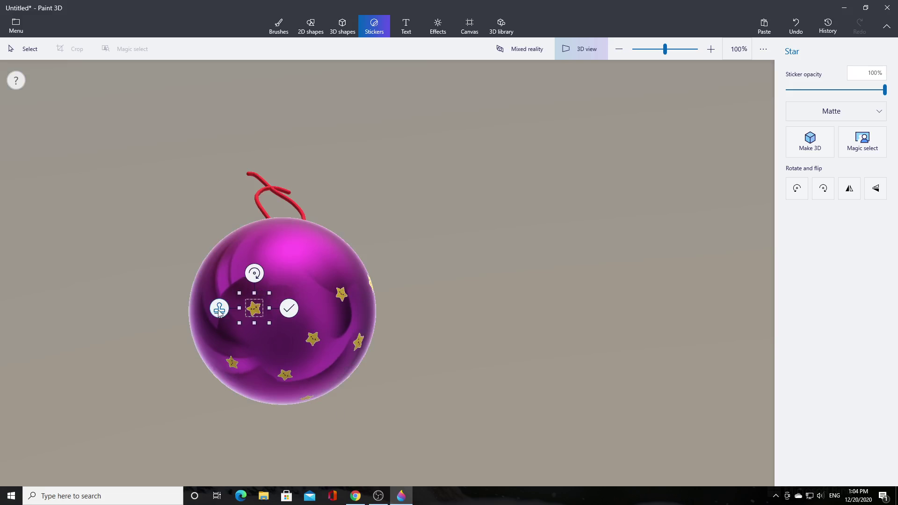
drag(249, 310, 257, 275)
click(273, 256)
Turn the ornament upright and stamp star stickers on the upper, middle and lower parts of the remaining bare side
drag(237, 333, 316, 377)
click(308, 323)
drag(324, 329, 327, 264)
click(236, 296)
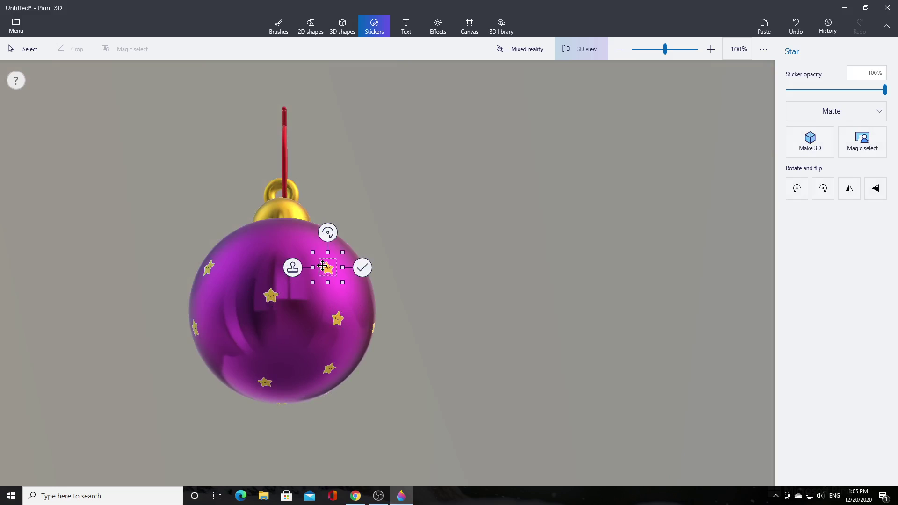
click(297, 276)
click(294, 348)
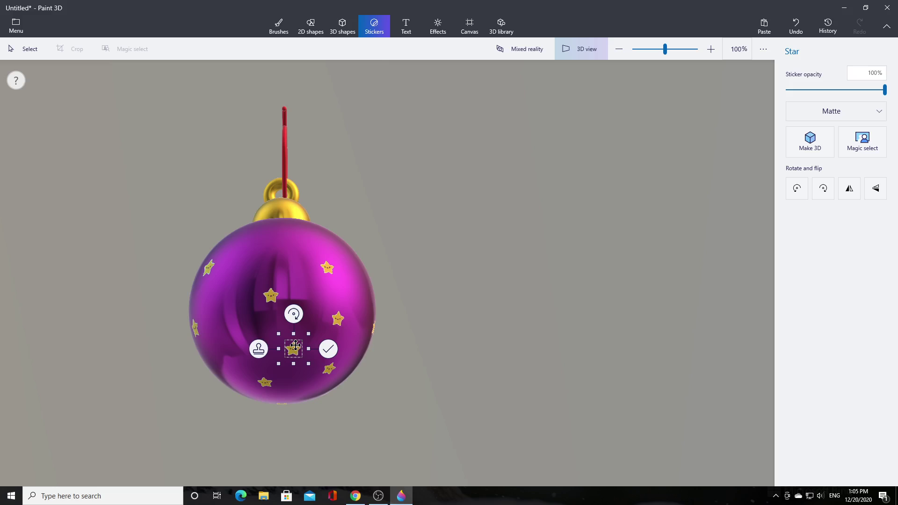
Stamp a last star sticker just below the gold cap, finish the stickers and inspect the decorated ornament
click(259, 350)
drag(292, 352, 270, 237)
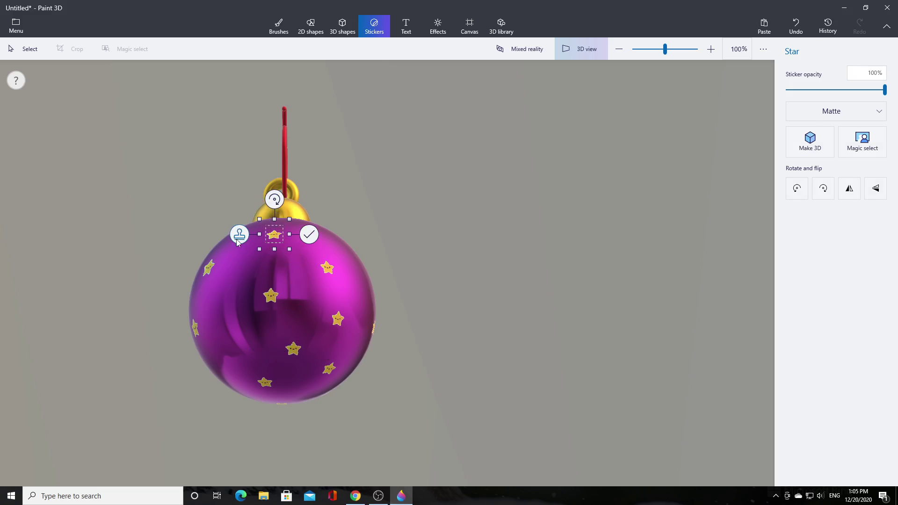
click(472, 244)
drag(353, 358, 486, 322)
right_drag(457, 345, 461, 338)
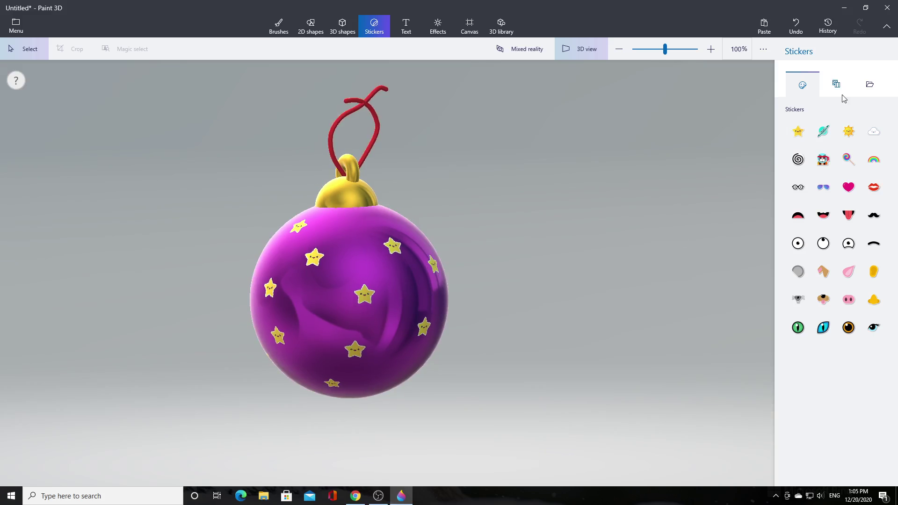
Start adding a custom sticker and browse to the Paint3D folder inside AnScolar2020_2021
click(871, 86)
click(844, 138)
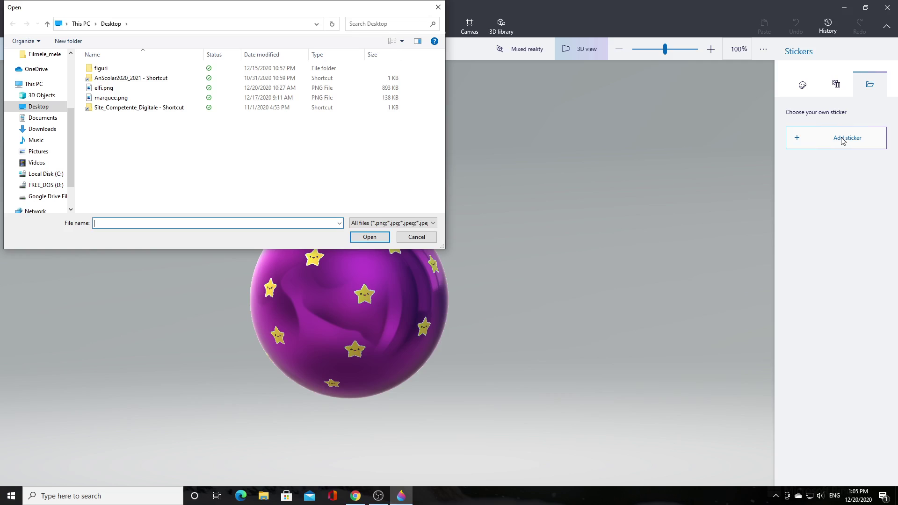
double_click(130, 79)
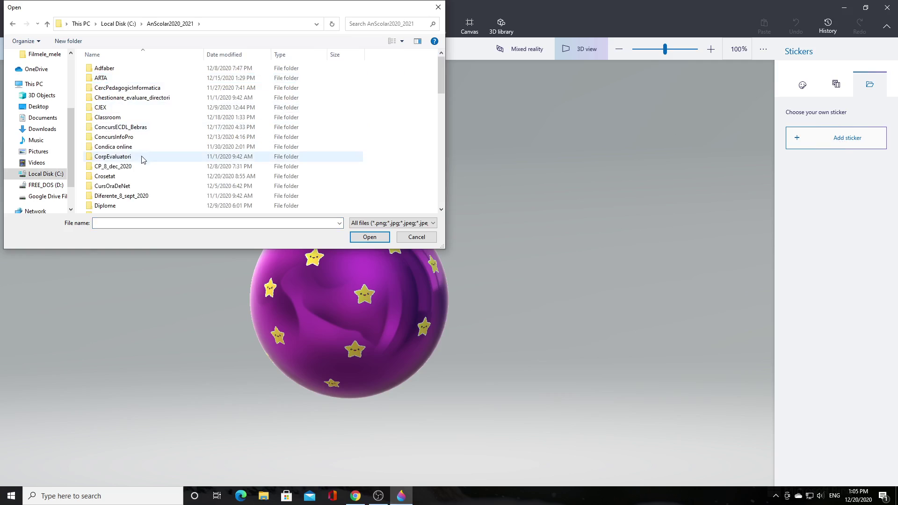
scroll(142, 162, down, 2)
scroll(143, 162, down, 5)
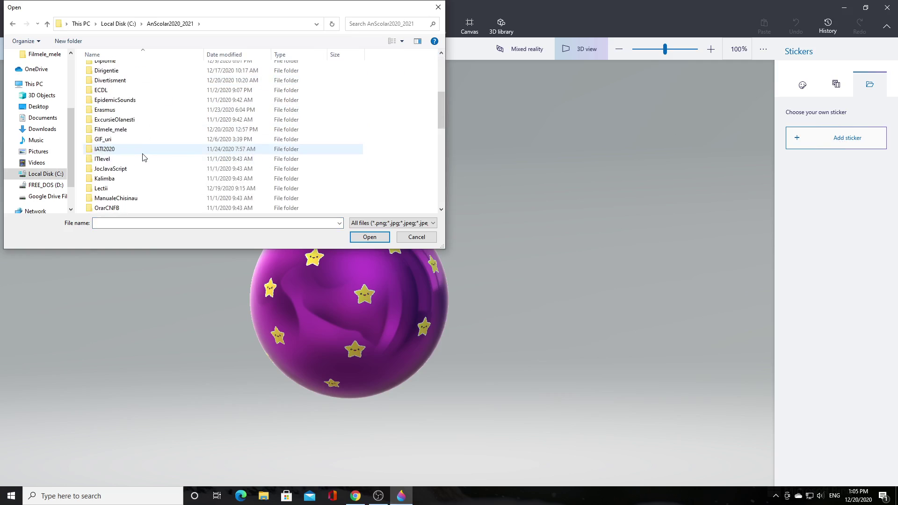
double_click(142, 159)
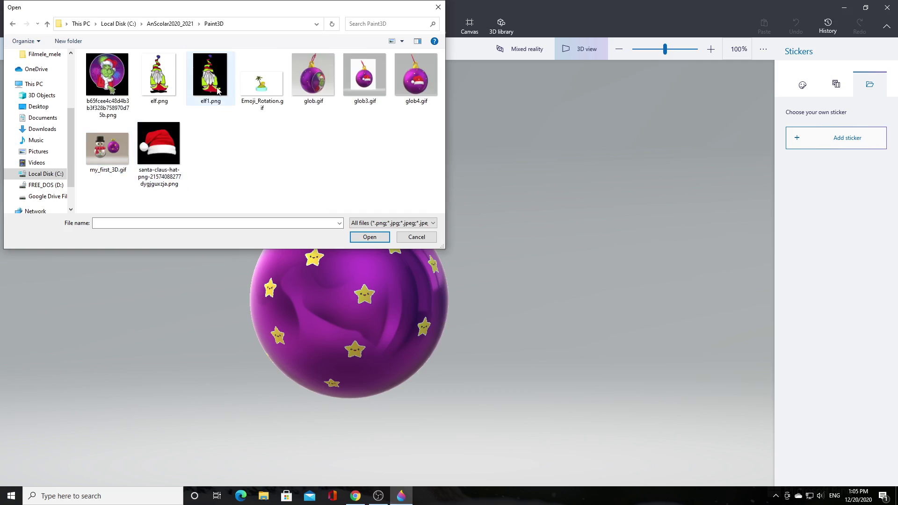
Load the Grinch image b65fcee4c48d4b3b3f328b758970d75b.png as a sticker and apply it at the centre of the ball's front
click(112, 76)
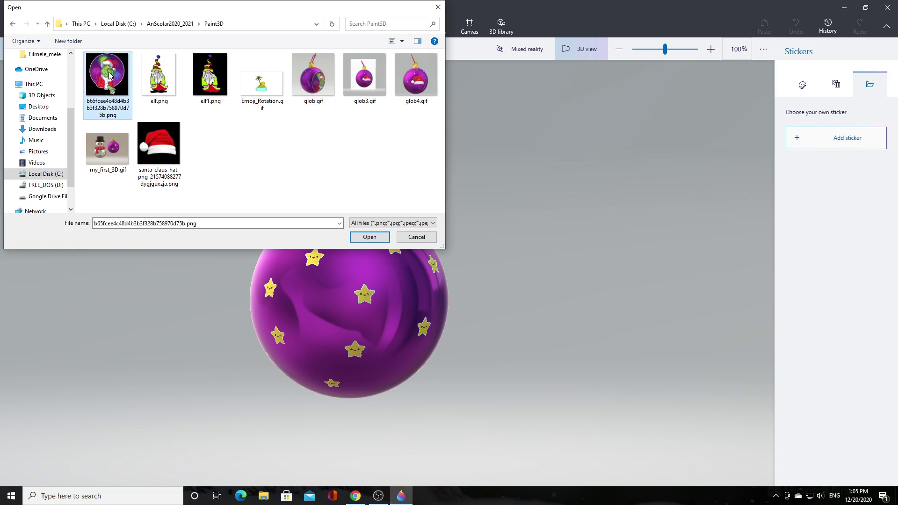
click(361, 238)
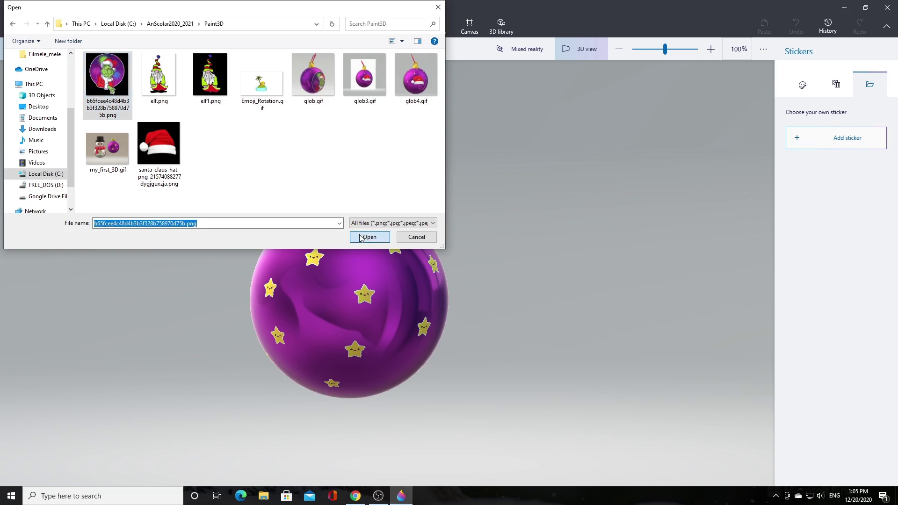
drag(389, 267, 363, 312)
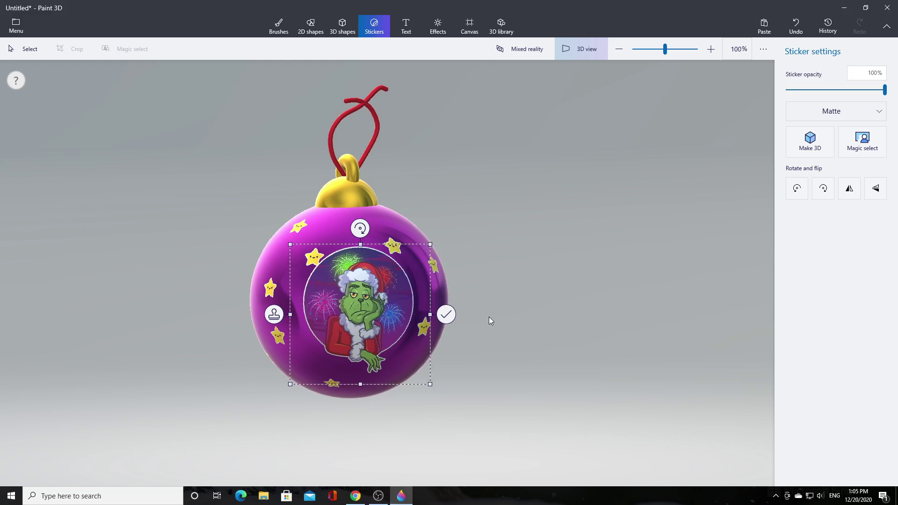
click(446, 314)
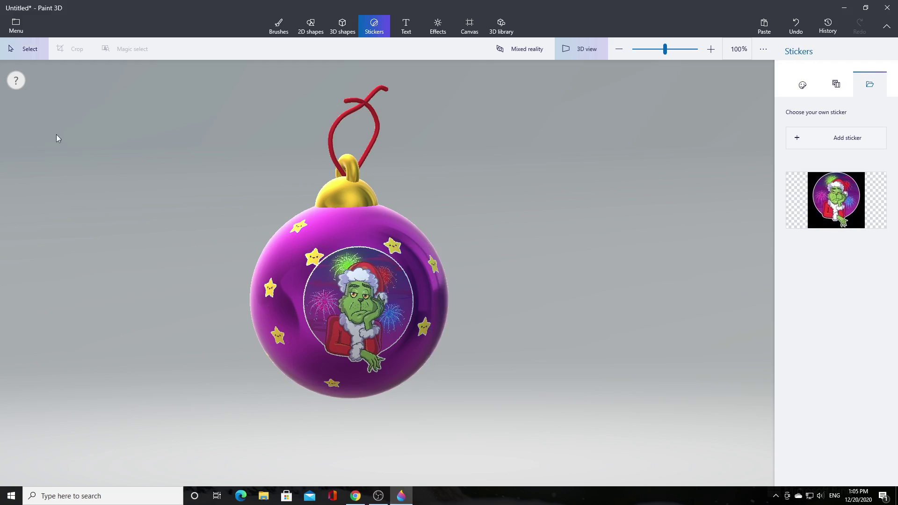
Start saving a copy of the ornament as an MP4 video with the Turntable animation
click(17, 28)
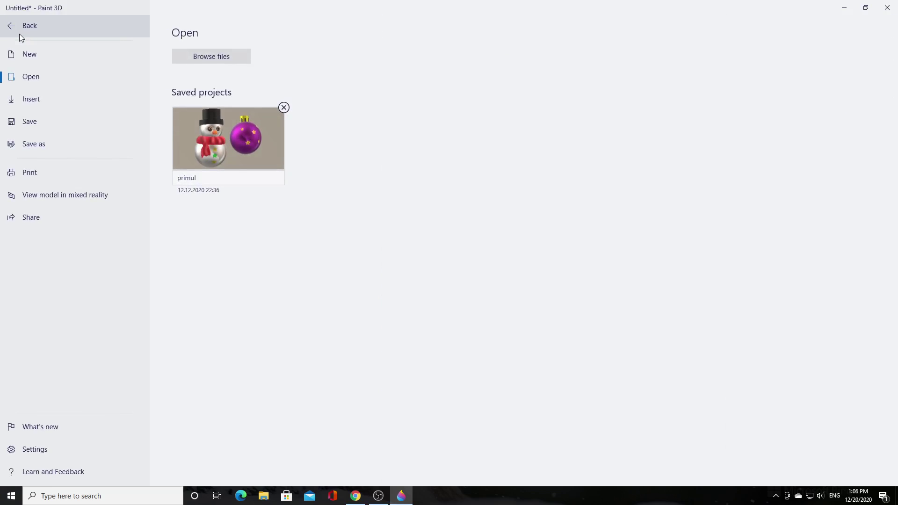
click(41, 142)
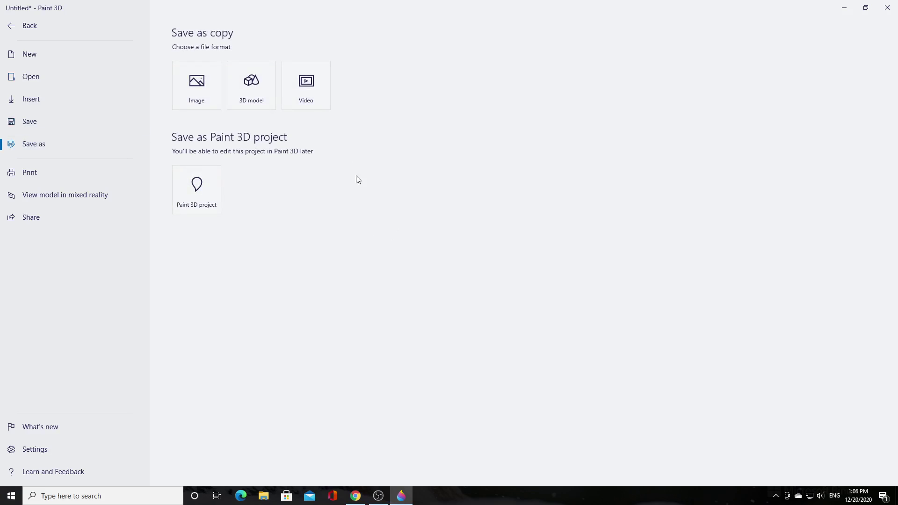
click(305, 88)
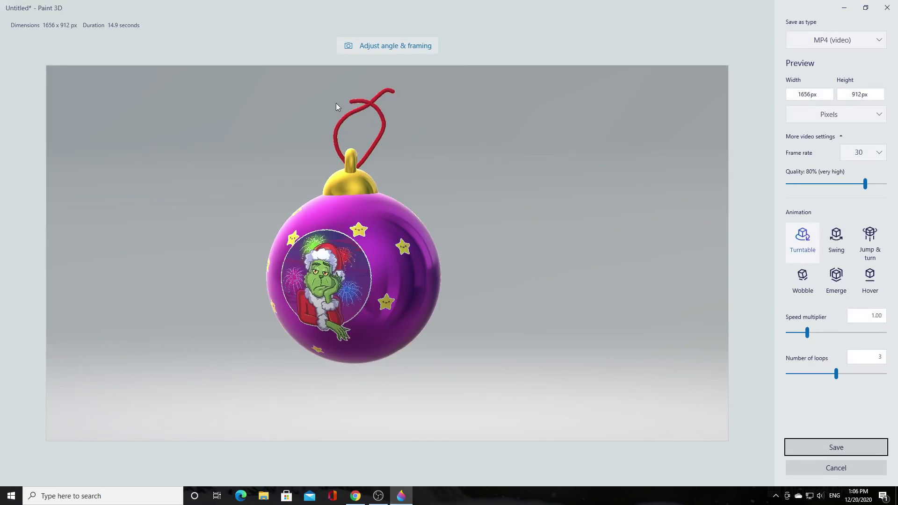
click(791, 295)
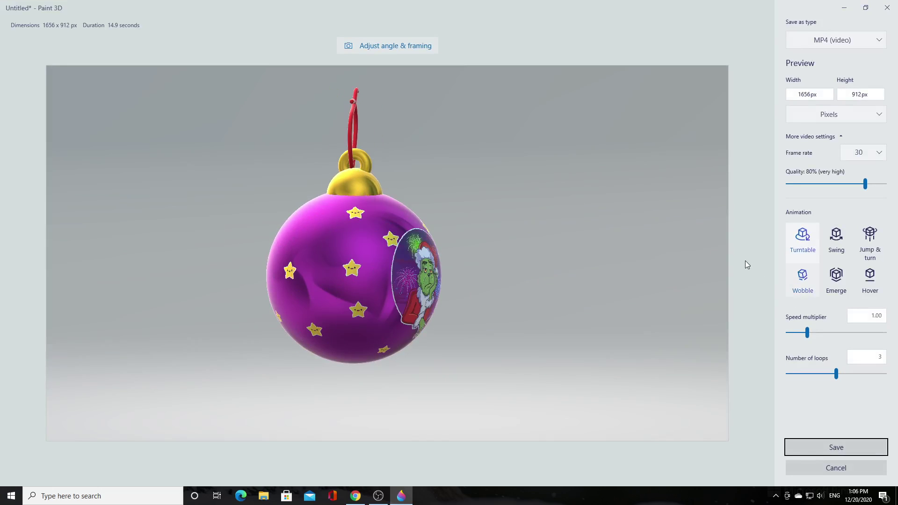
Adjust the video's framing to 1:1 and centre the ornament within the square frame
click(395, 46)
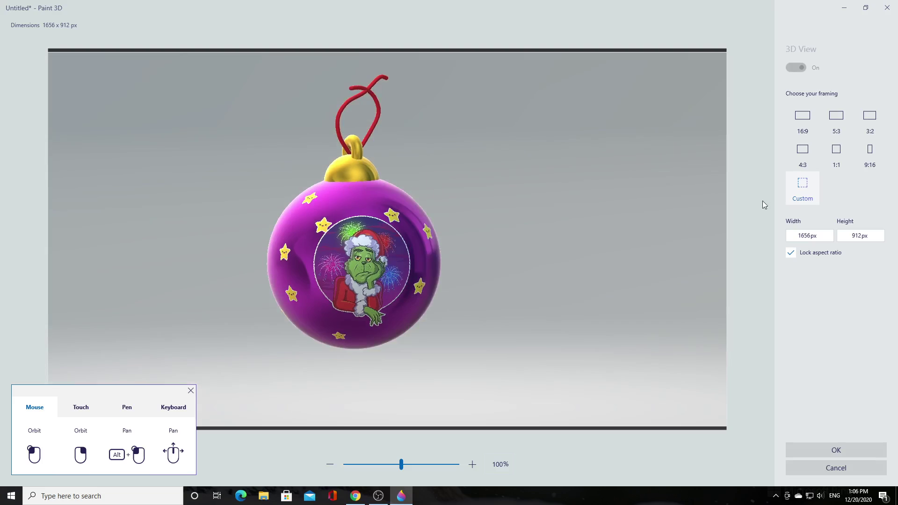
click(835, 154)
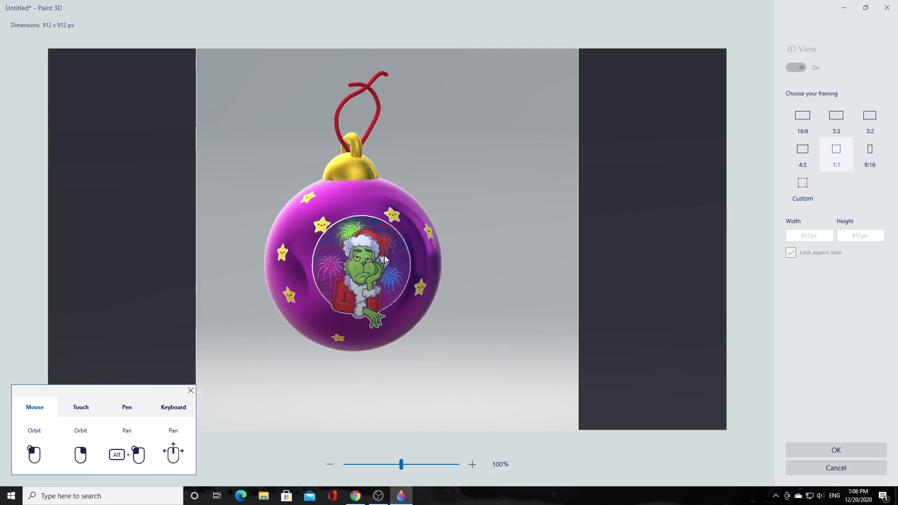
middle_drag(382, 244, 452, 259)
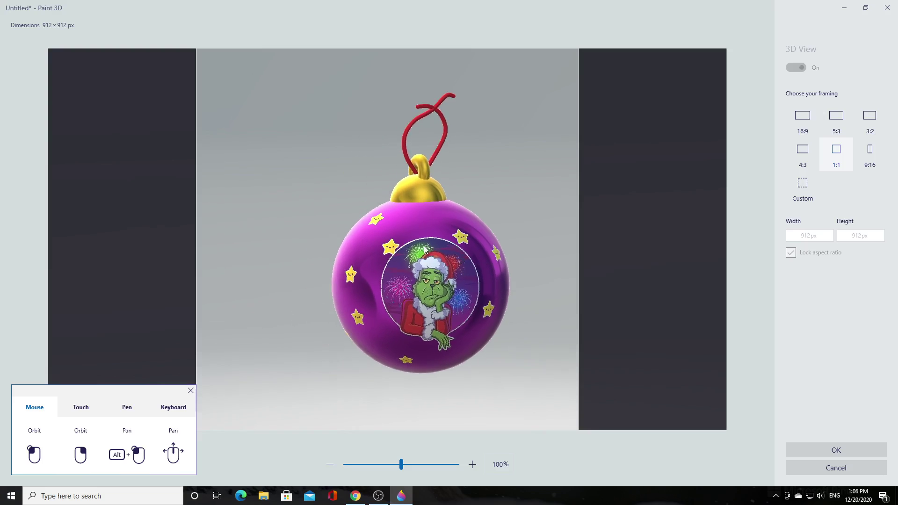
alt+drag(415, 253, 392, 266)
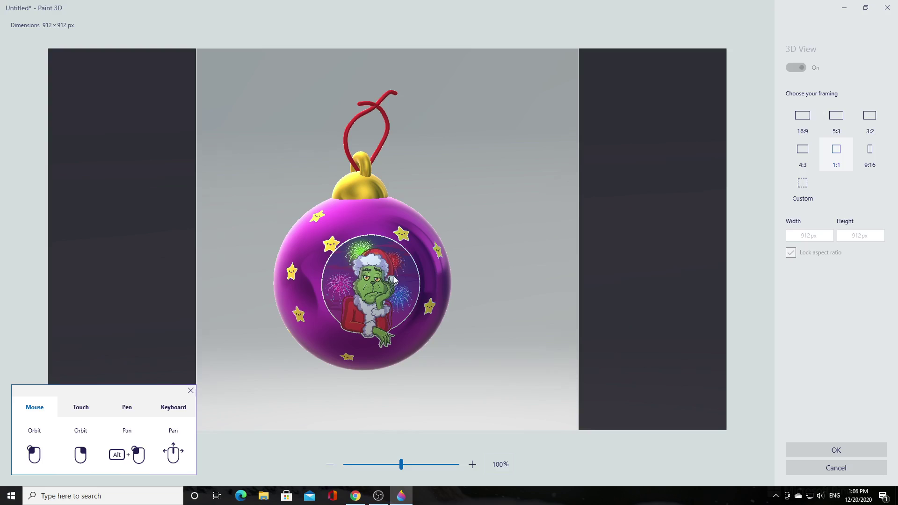
drag(396, 280, 377, 276)
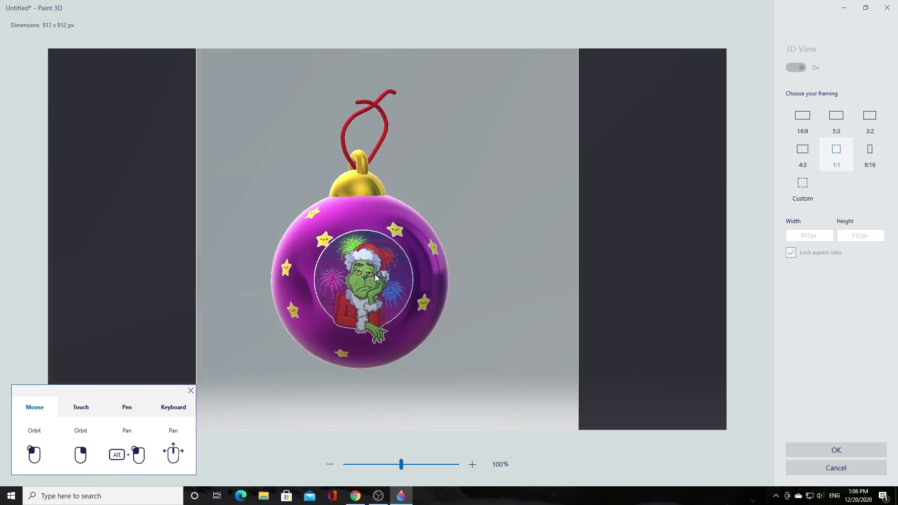
drag(384, 277, 443, 273)
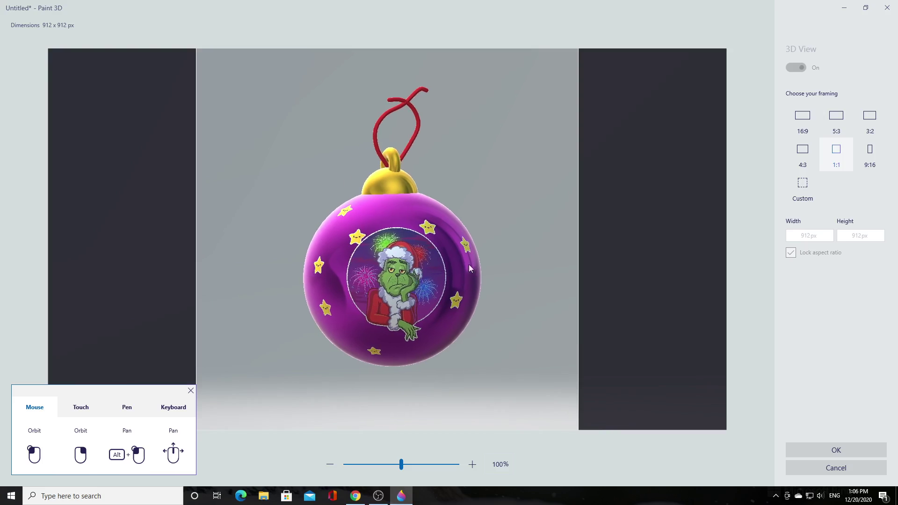
Switch the video framing to Custom with the aspect ratio unlocked, and open the width value for editing
click(803, 186)
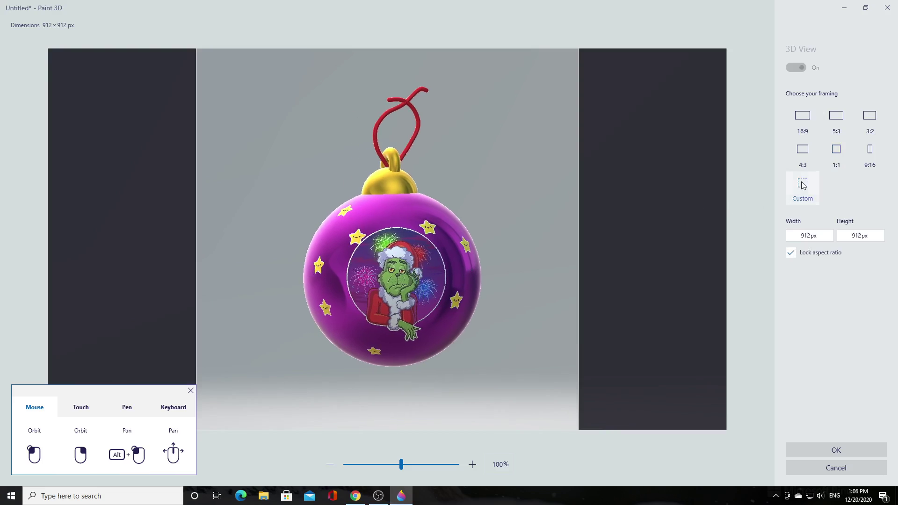
double_click(811, 237)
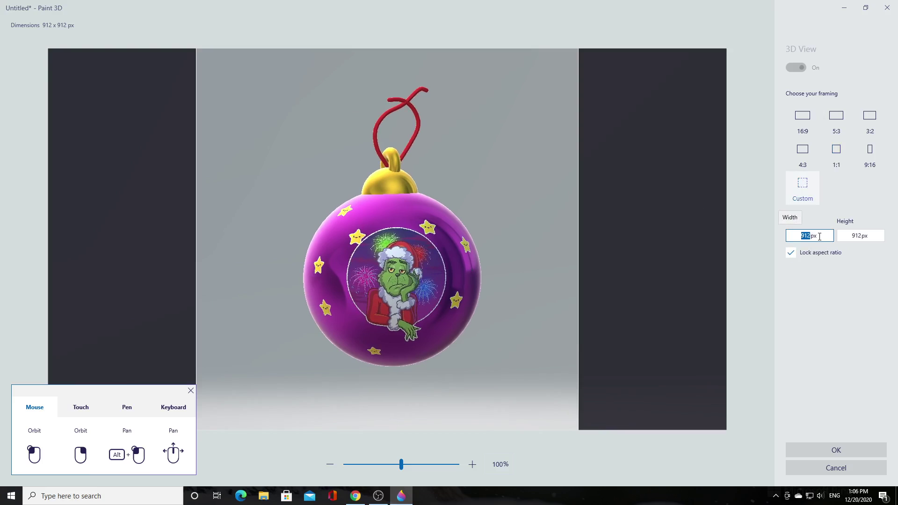
click(792, 253)
double_click(811, 236)
double_click(816, 237)
click(191, 390)
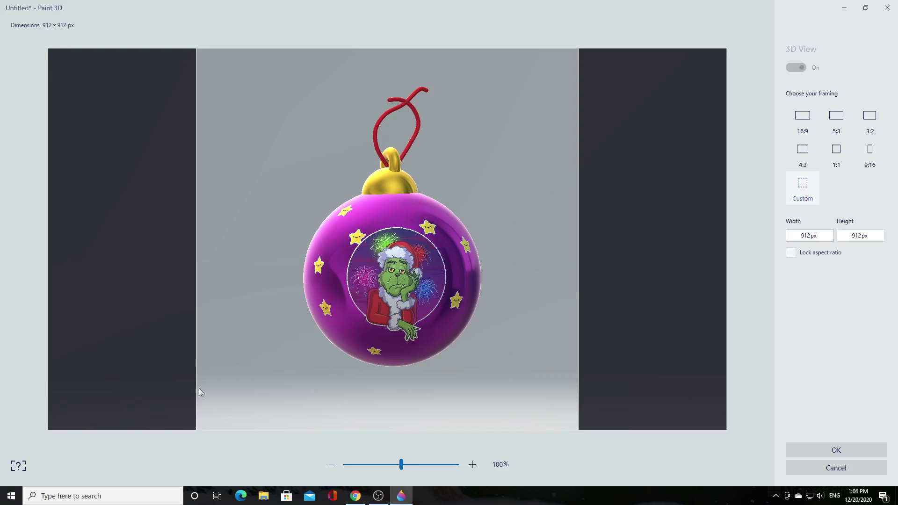
drag(791, 238, 810, 235)
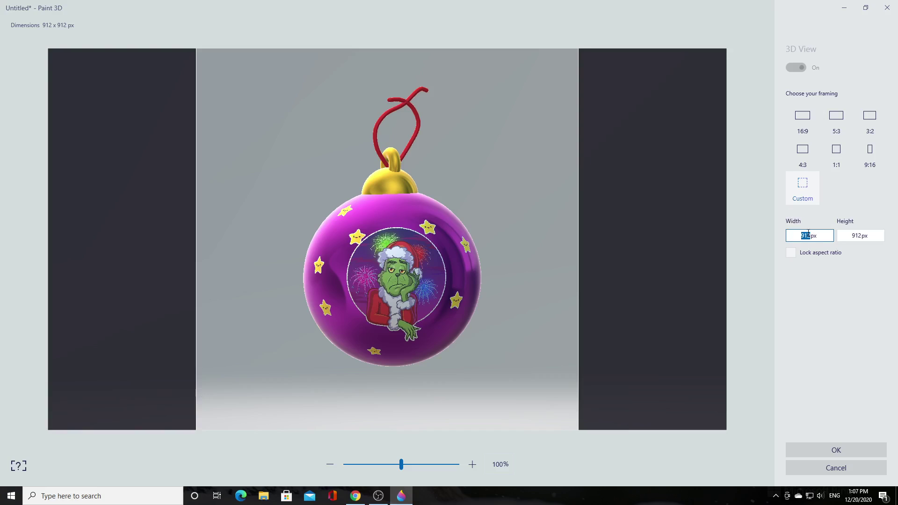